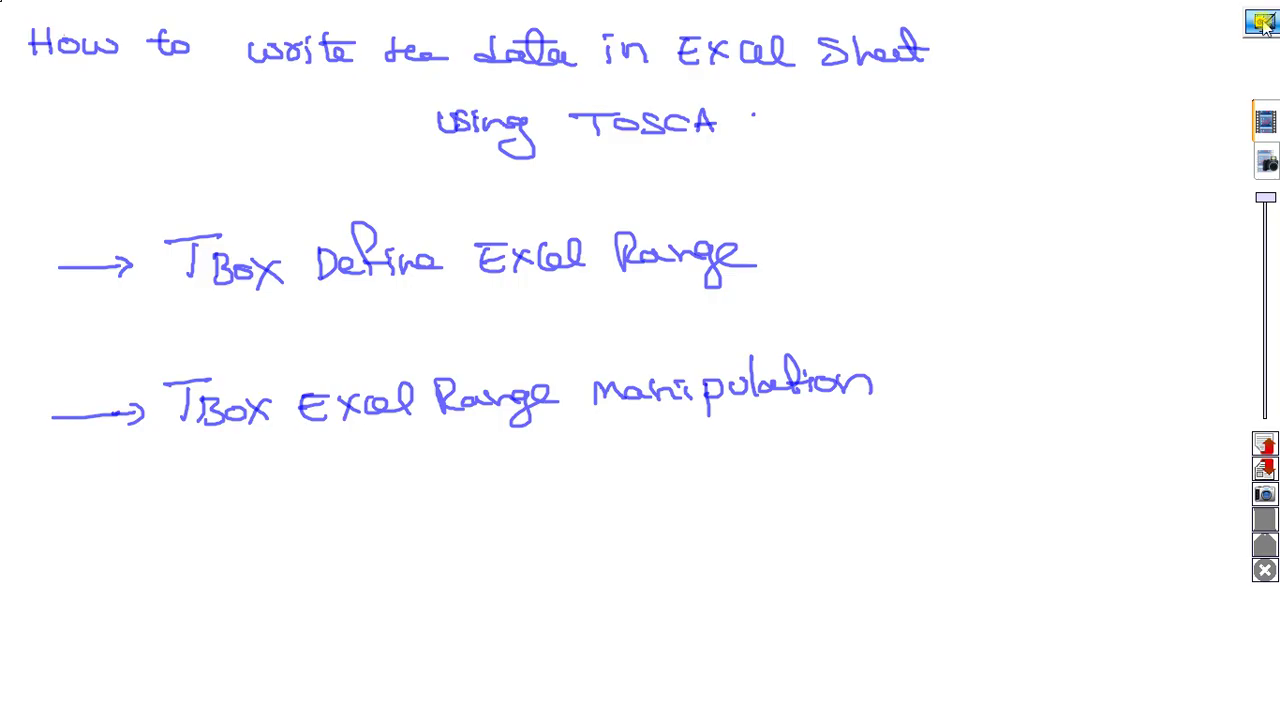
Set the whiteboard pen colour to red and underline both lines of the handwritten title.
{"action": "left_click", "coordinate": [1052, 24]}
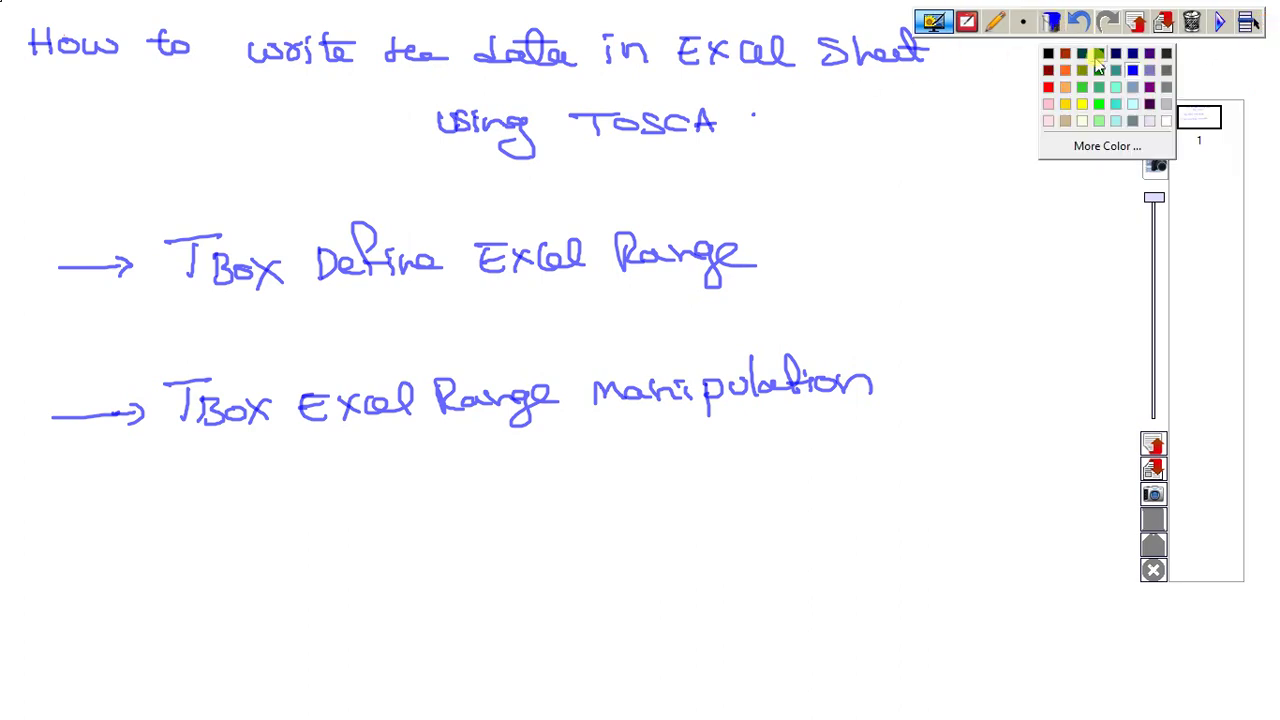
{"action": "left_click", "coordinate": [1050, 90]}
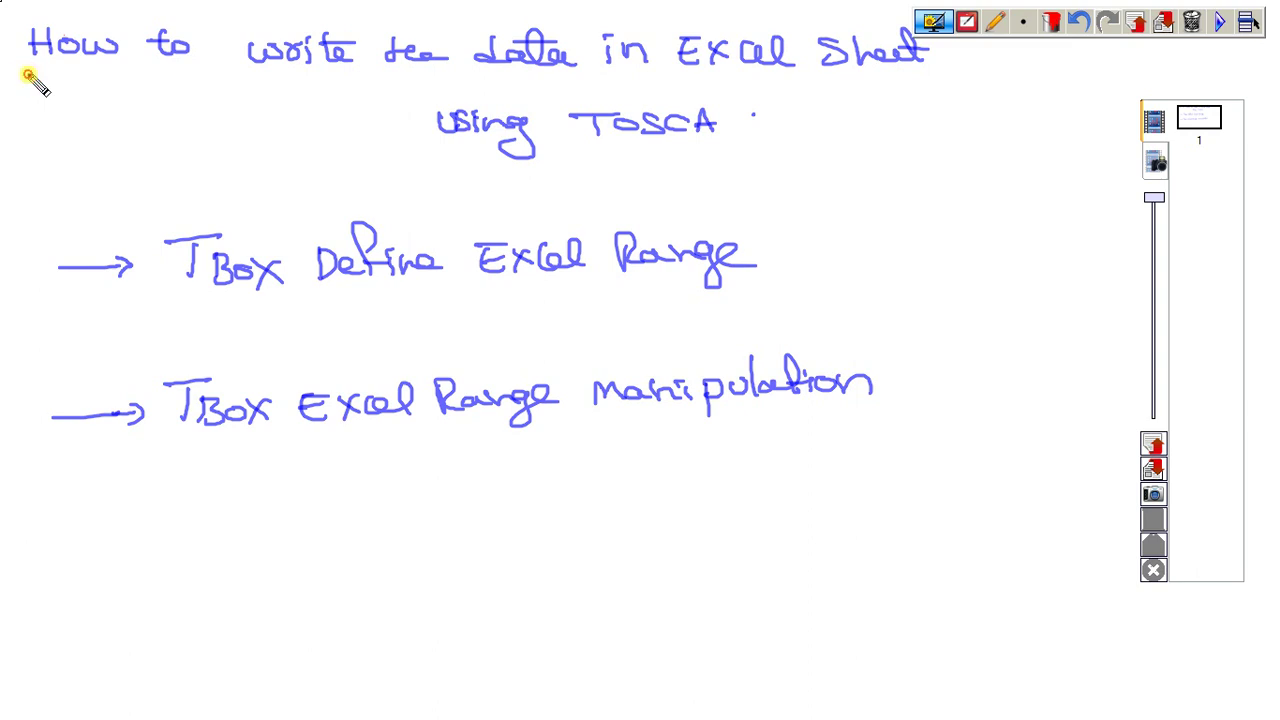
{"action": "left_click_drag", "start_coordinate": [28, 73], "coordinate": [932, 72]}
{"action": "left_click_drag", "start_coordinate": [424, 151], "coordinate": [752, 146]}
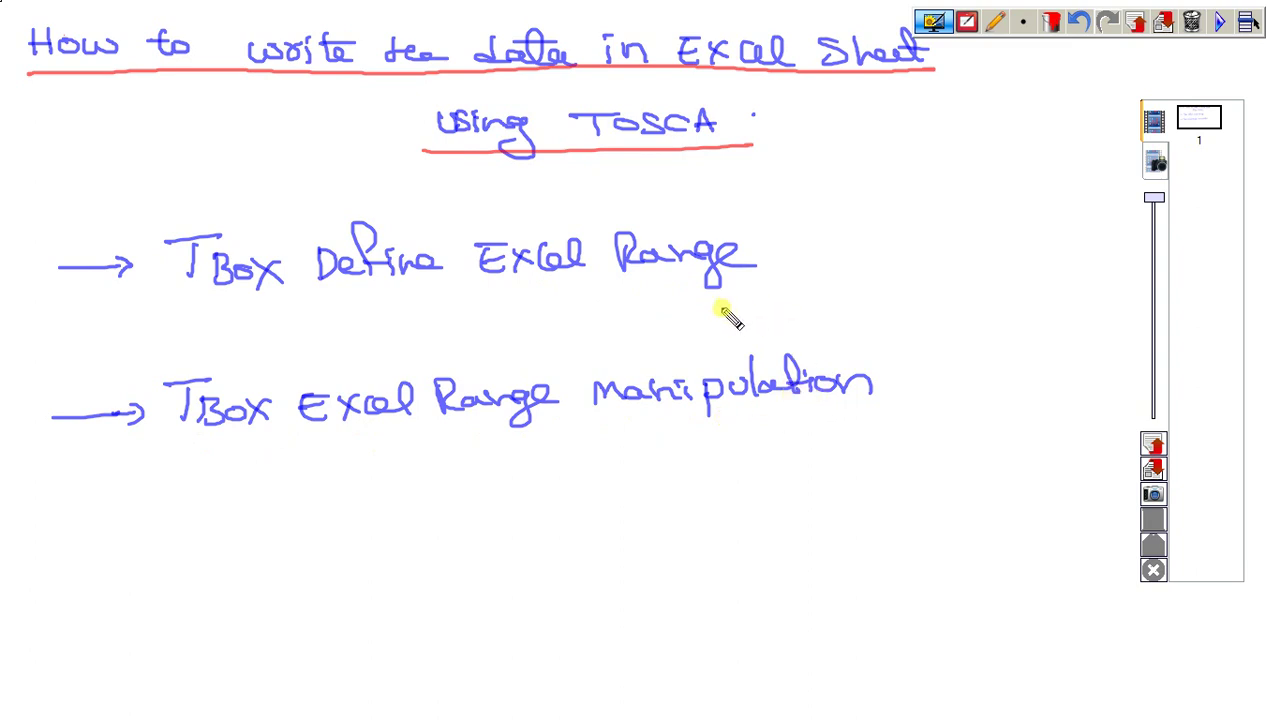
Draw red tick marks beside the TBox Define Excel Range and TBox Excel Range Manipulation lines, and leave the whiteboard.
{"action": "left_click_drag", "start_coordinate": [764, 280], "coordinate": [832, 225]}
{"action": "left_click_drag", "start_coordinate": [832, 427], "coordinate": [935, 354]}
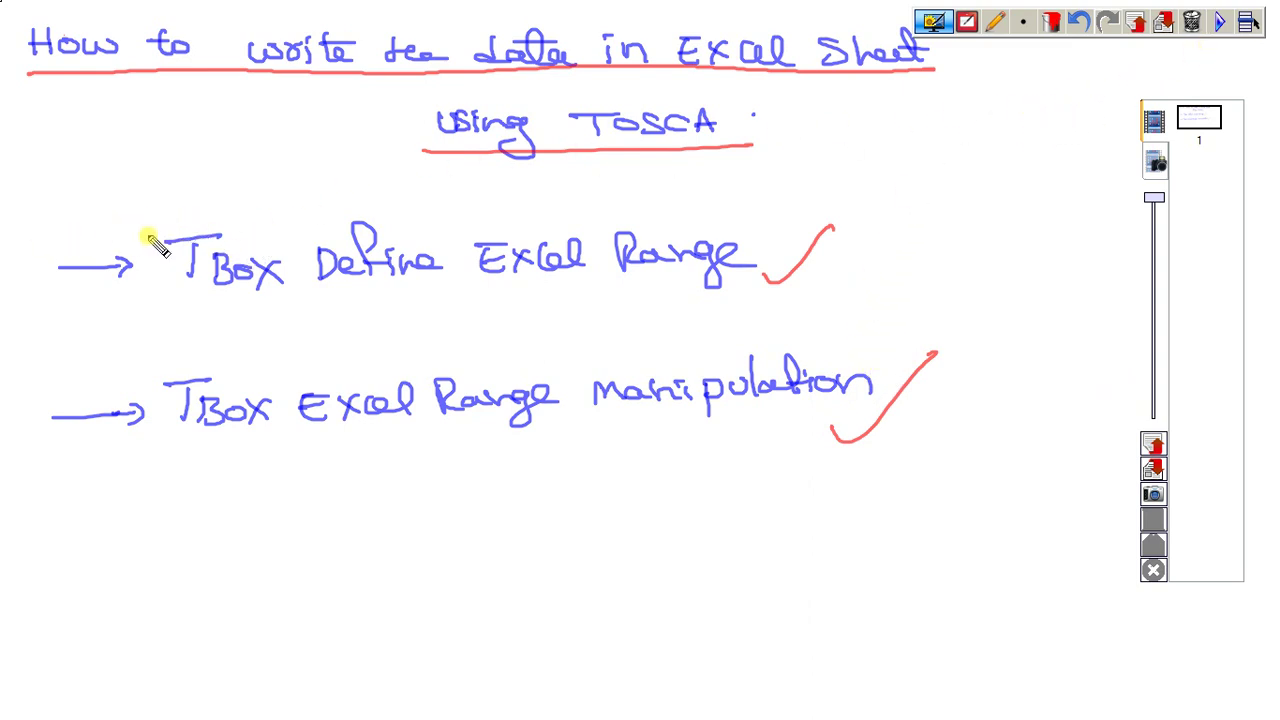
{"action": "left_click", "coordinate": [1218, 30]}
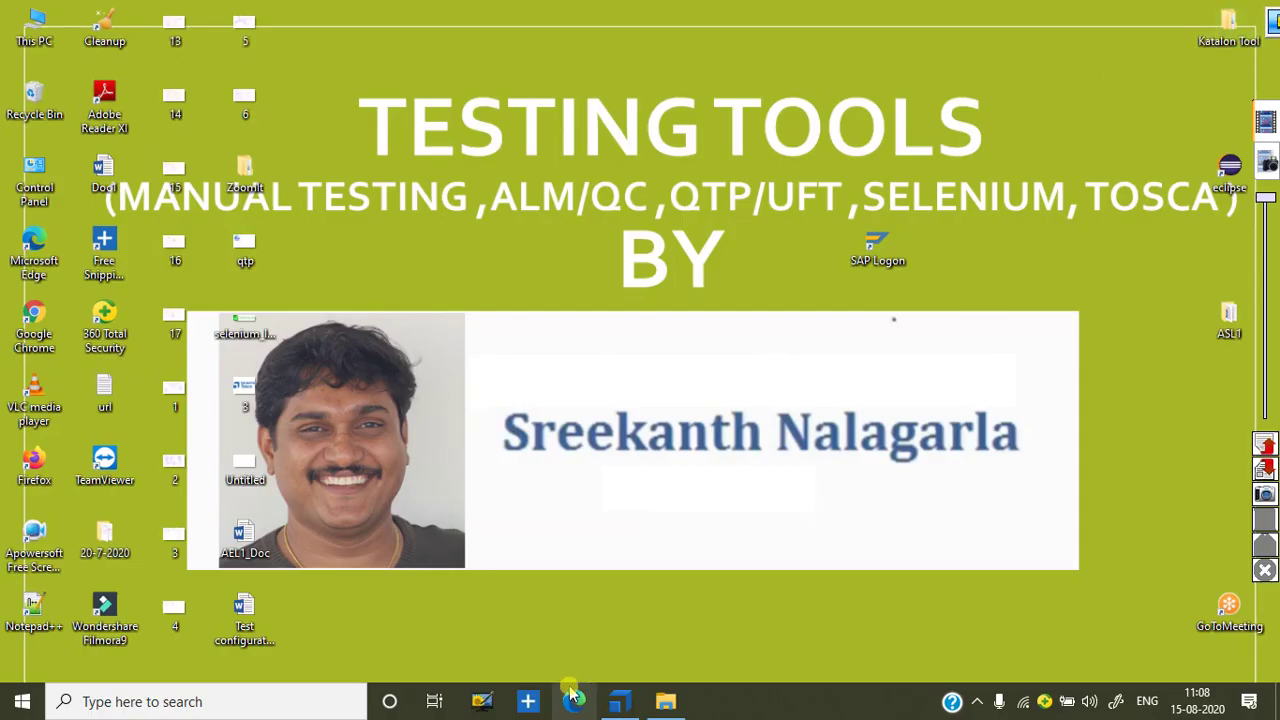
Switch to Tosca Commander, expand test case TC2 and inspect its TBox Open Excel Workbook step.
{"action": "left_click", "coordinate": [618, 703]}
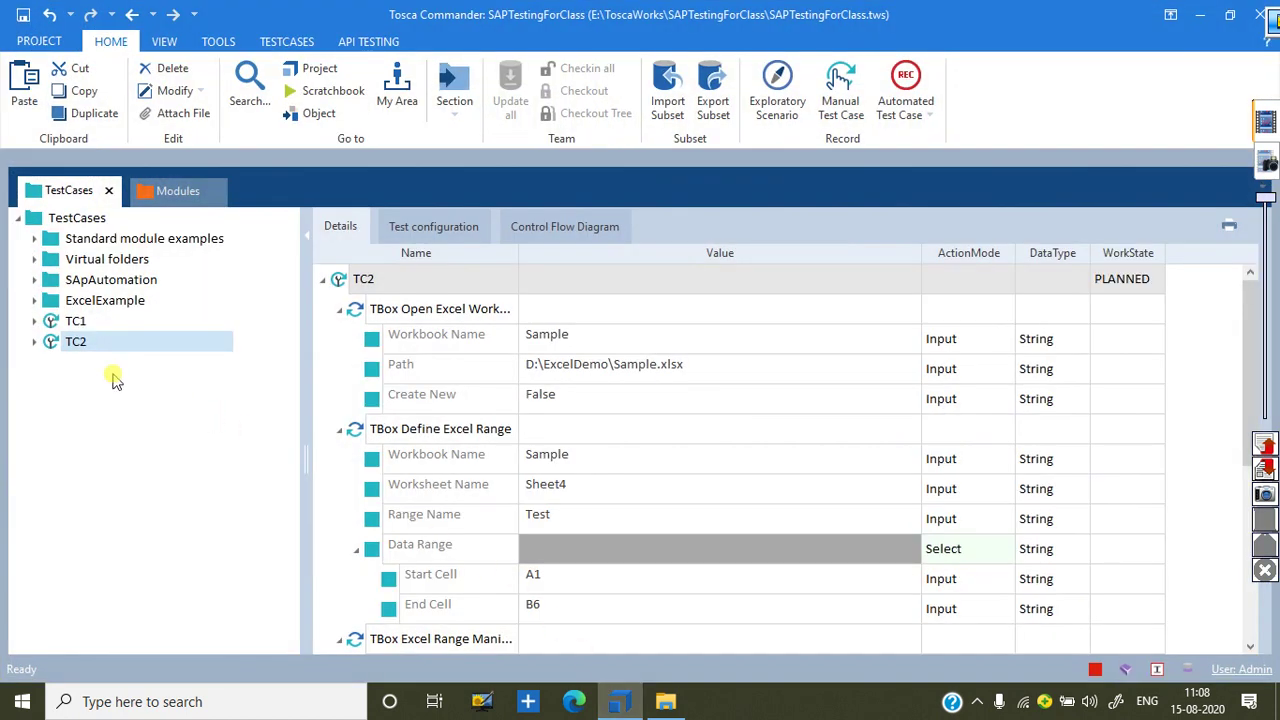
{"action": "left_click", "coordinate": [36, 343]}
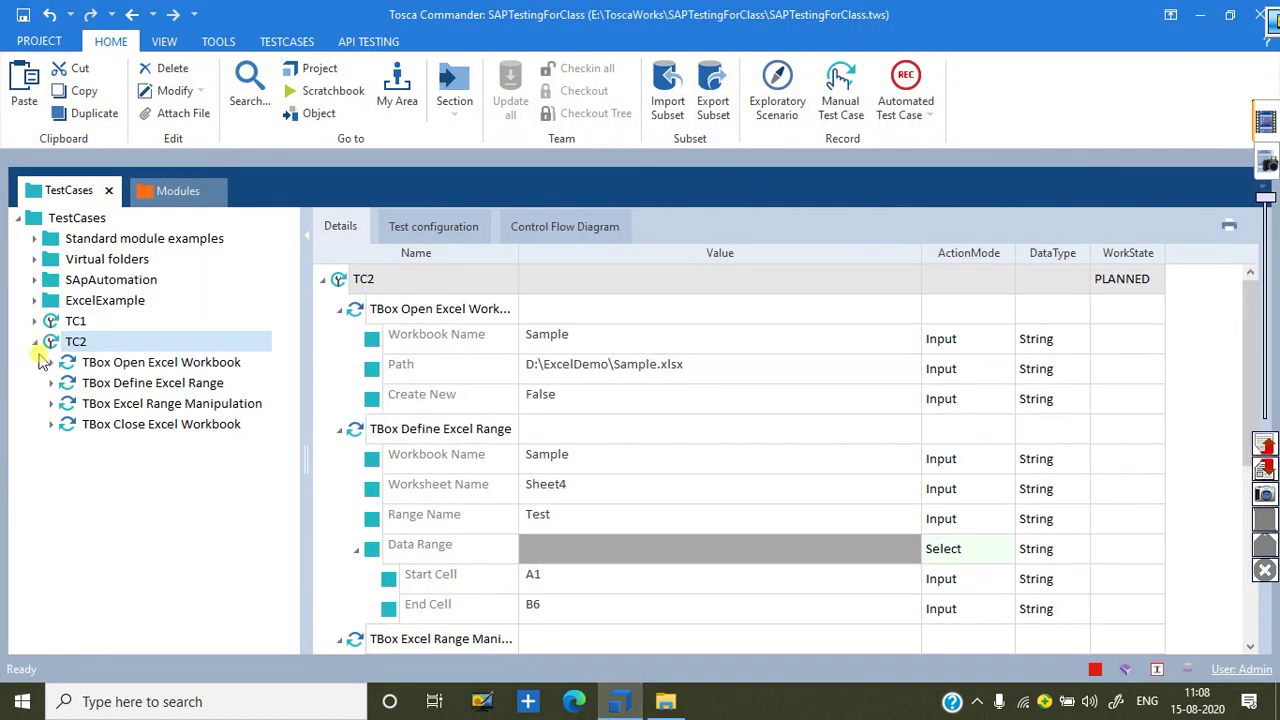
{"action": "left_click", "coordinate": [125, 365]}
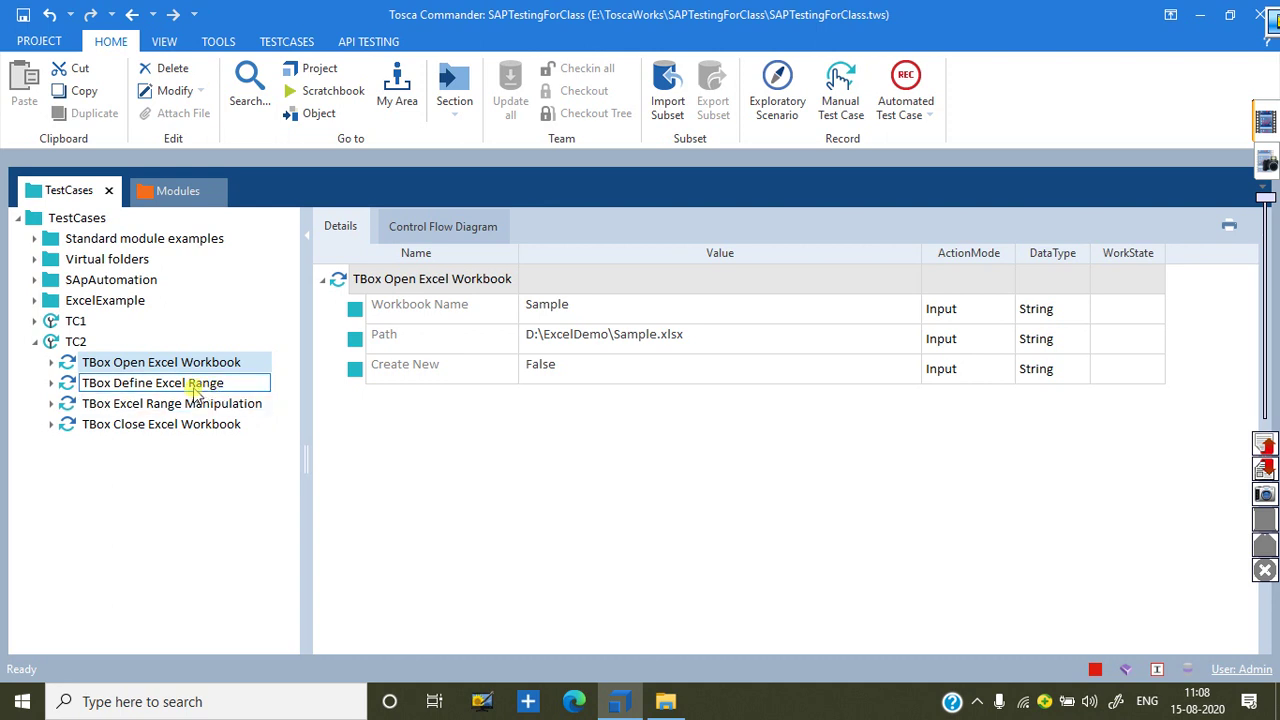
Review the workbook, worksheet, range name and data range parameters of TC2's TBox Define Excel Range step.
{"action": "left_click", "coordinate": [196, 388]}
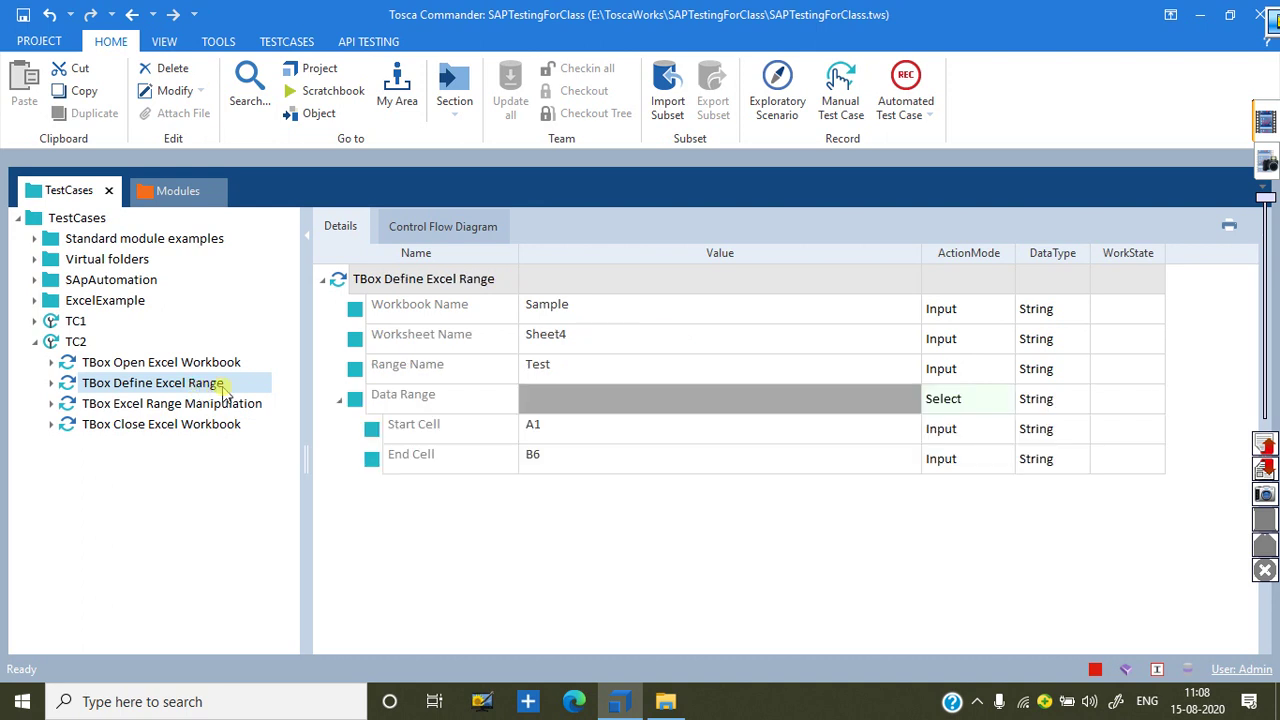
{"action": "left_click", "coordinate": [339, 399]}
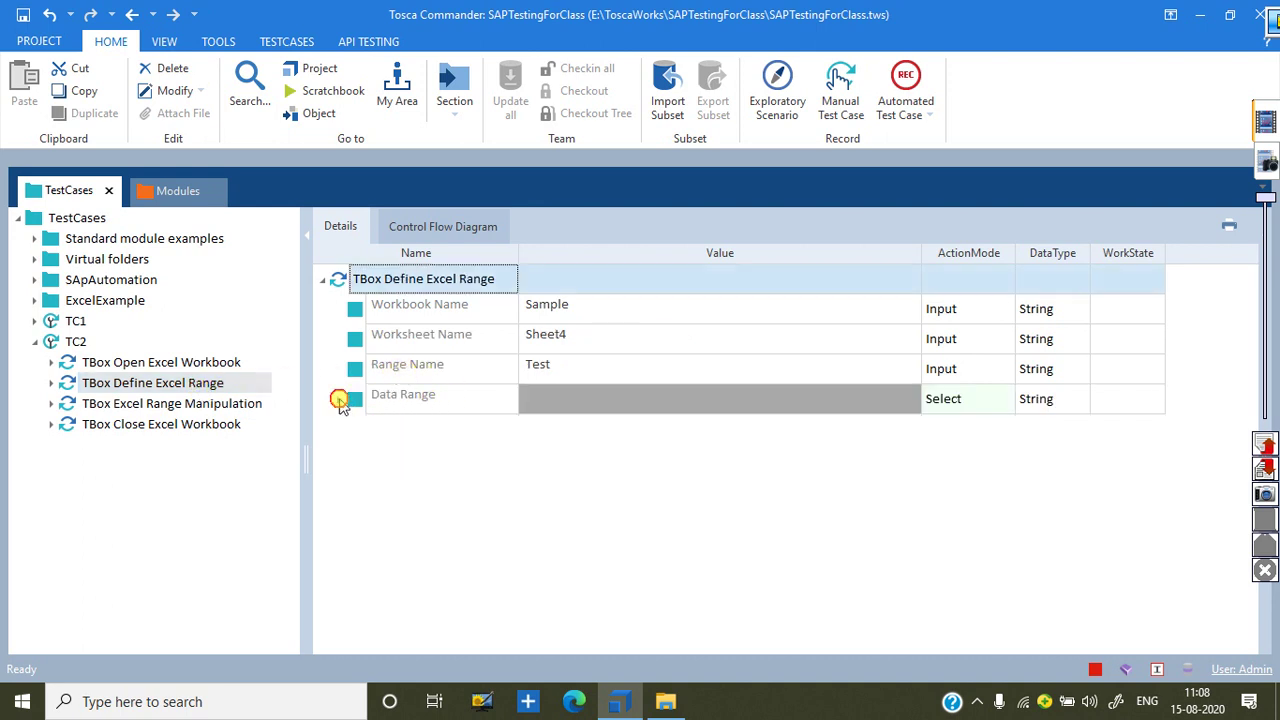
{"action": "left_click", "coordinate": [588, 314]}
{"action": "left_click", "coordinate": [586, 342]}
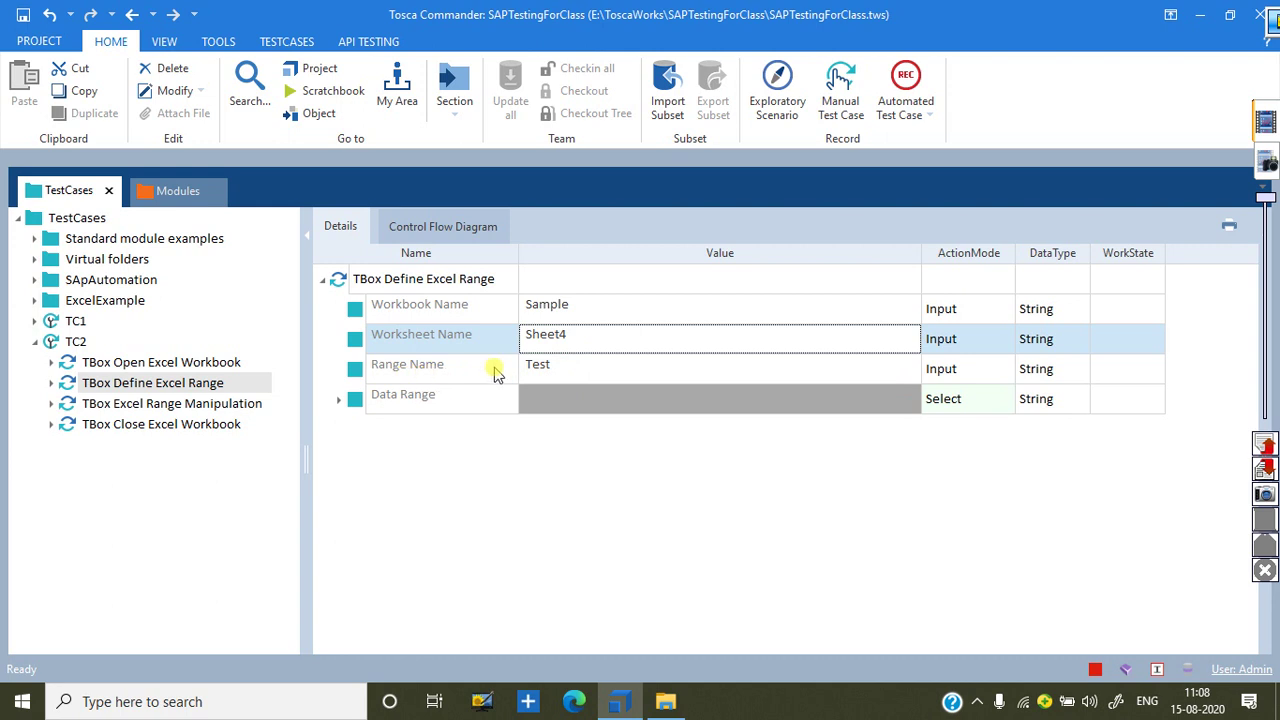
{"action": "left_click", "coordinate": [339, 399]}
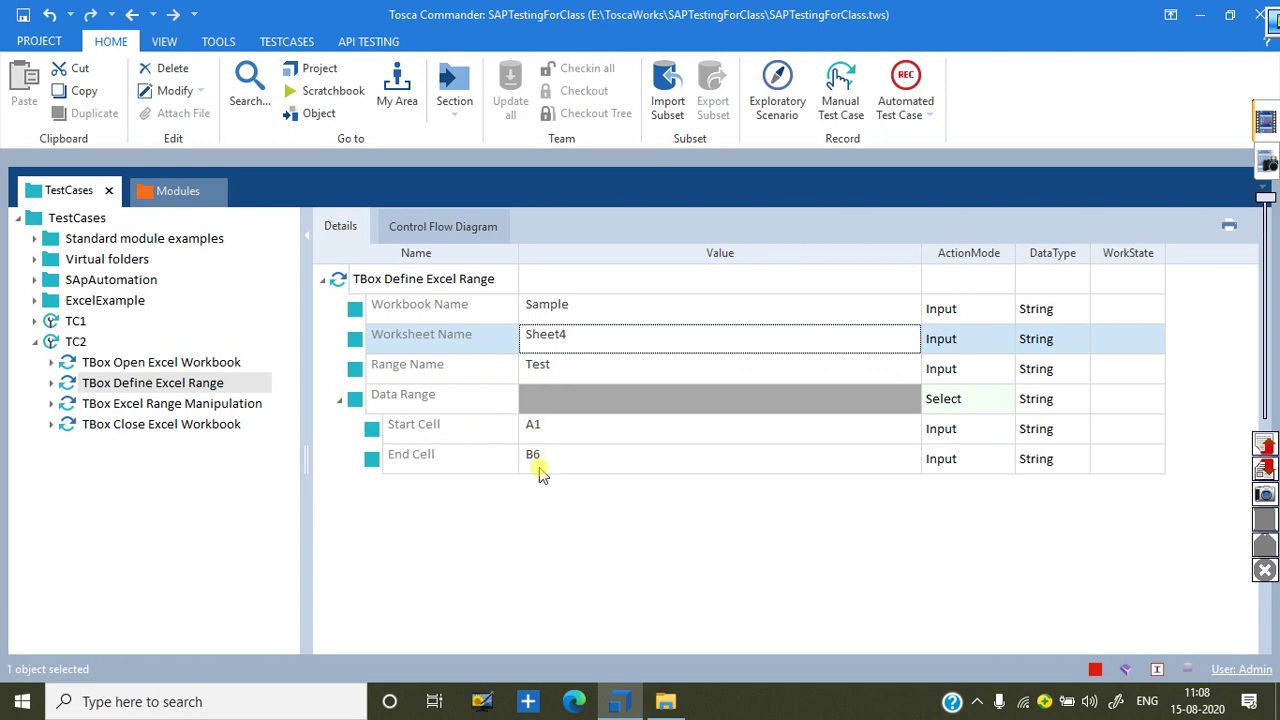
Switch to the ExcelDemo folder in File Explorer and open the Sample workbook in Excel.
{"action": "left_click", "coordinate": [666, 704]}
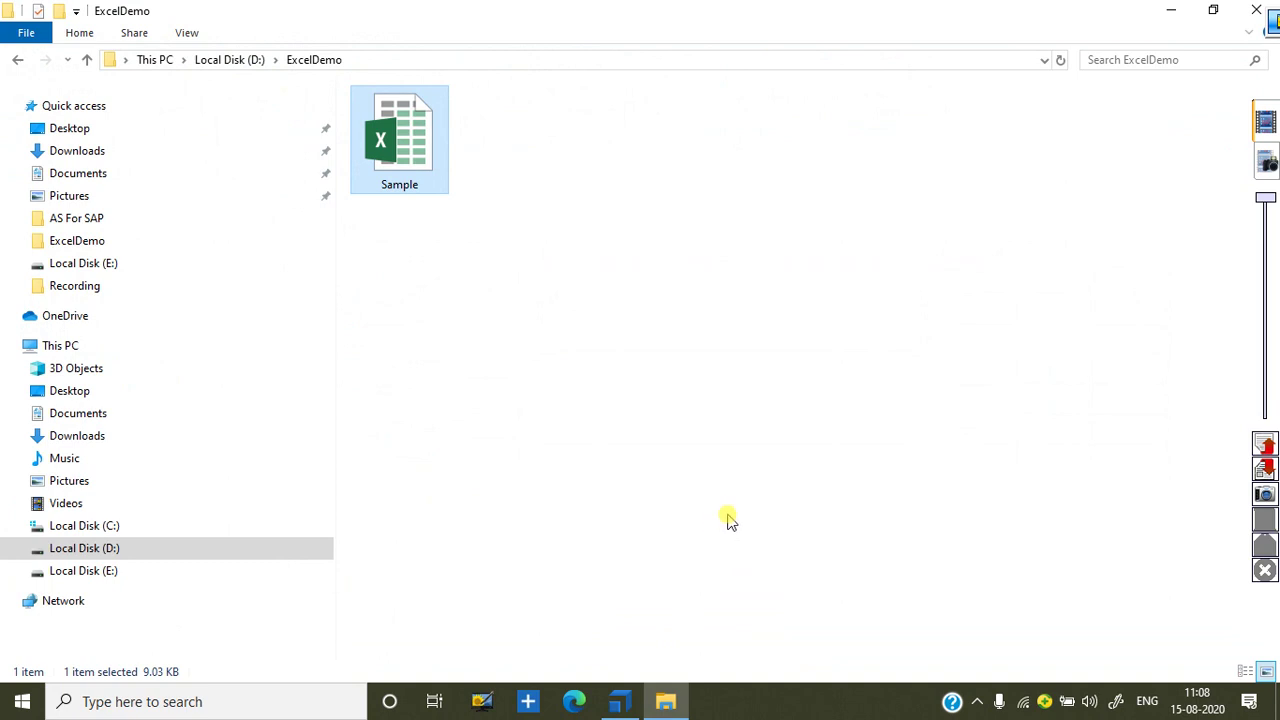
{"action": "right_click", "coordinate": [418, 166]}
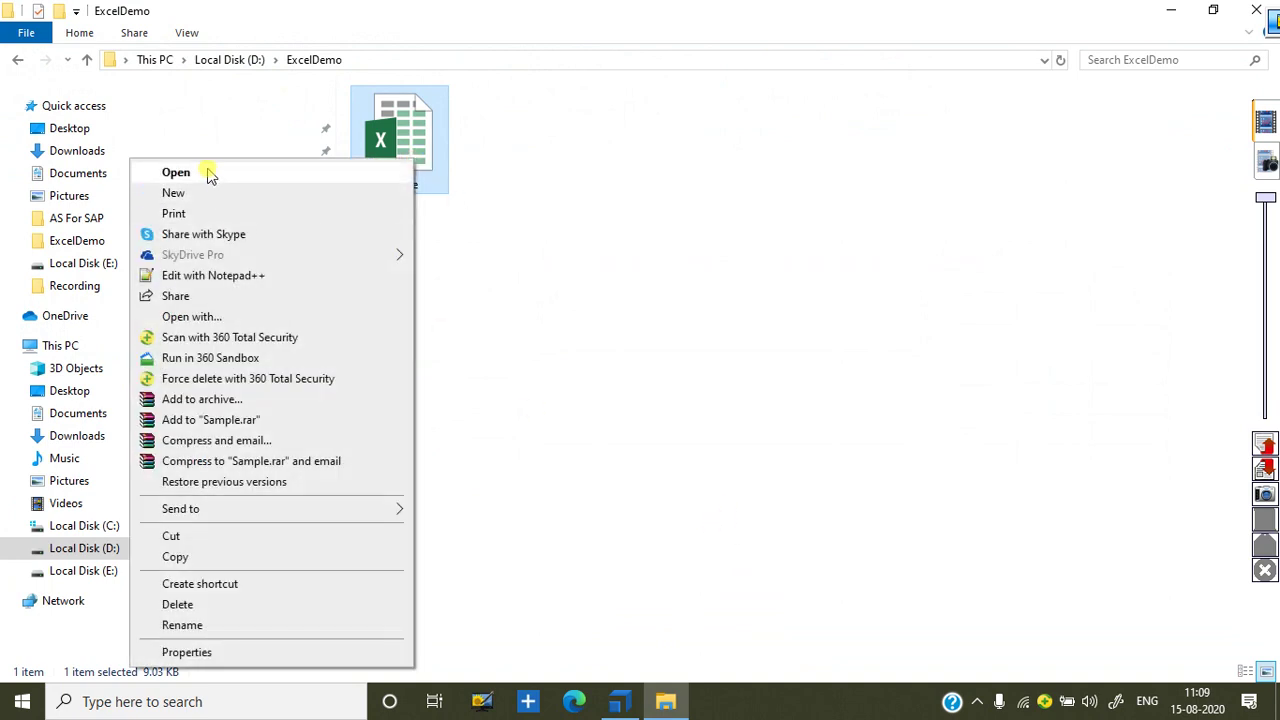
{"action": "left_click", "coordinate": [178, 172]}
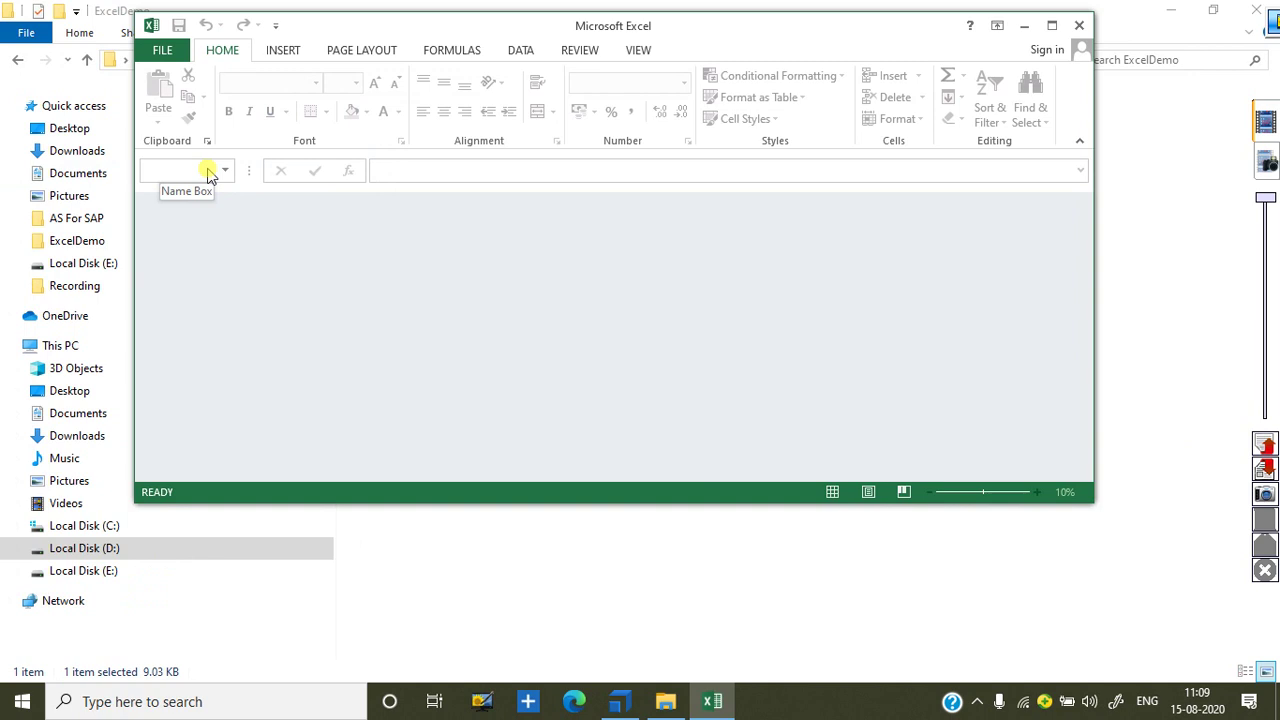
{"action": "left_click", "coordinate": [163, 50]}
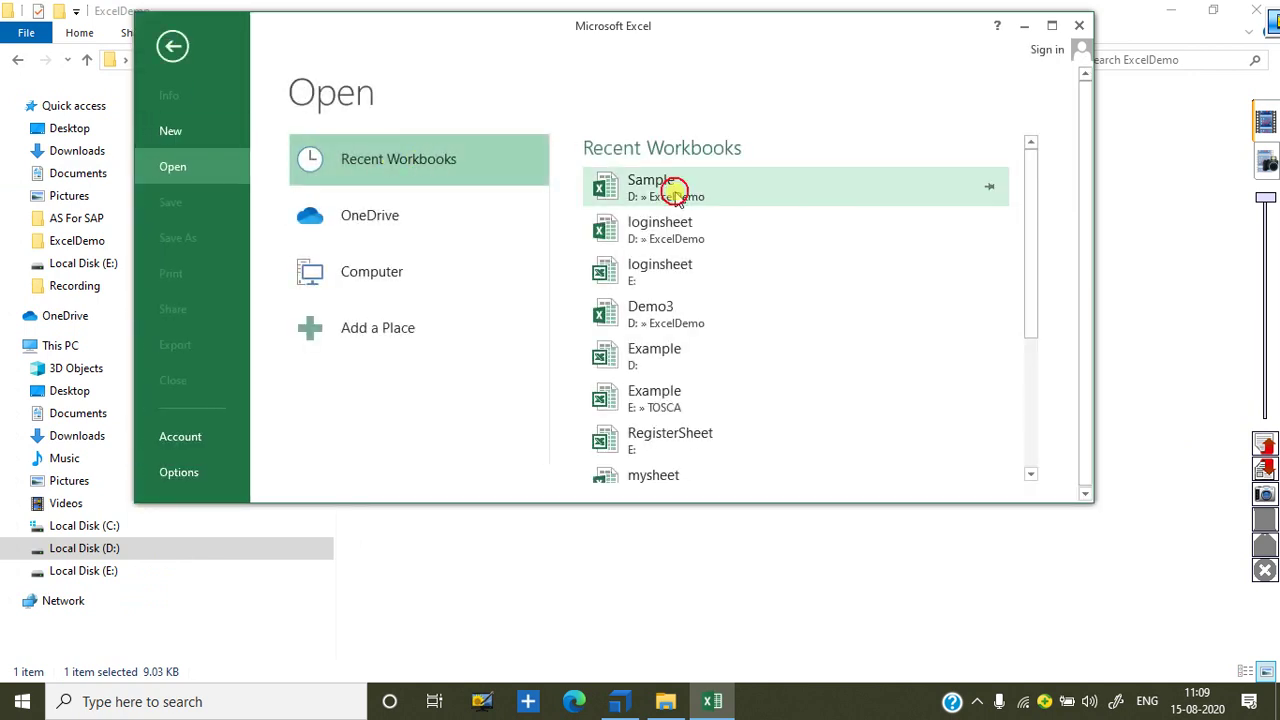
{"action": "left_click", "coordinate": [677, 197]}
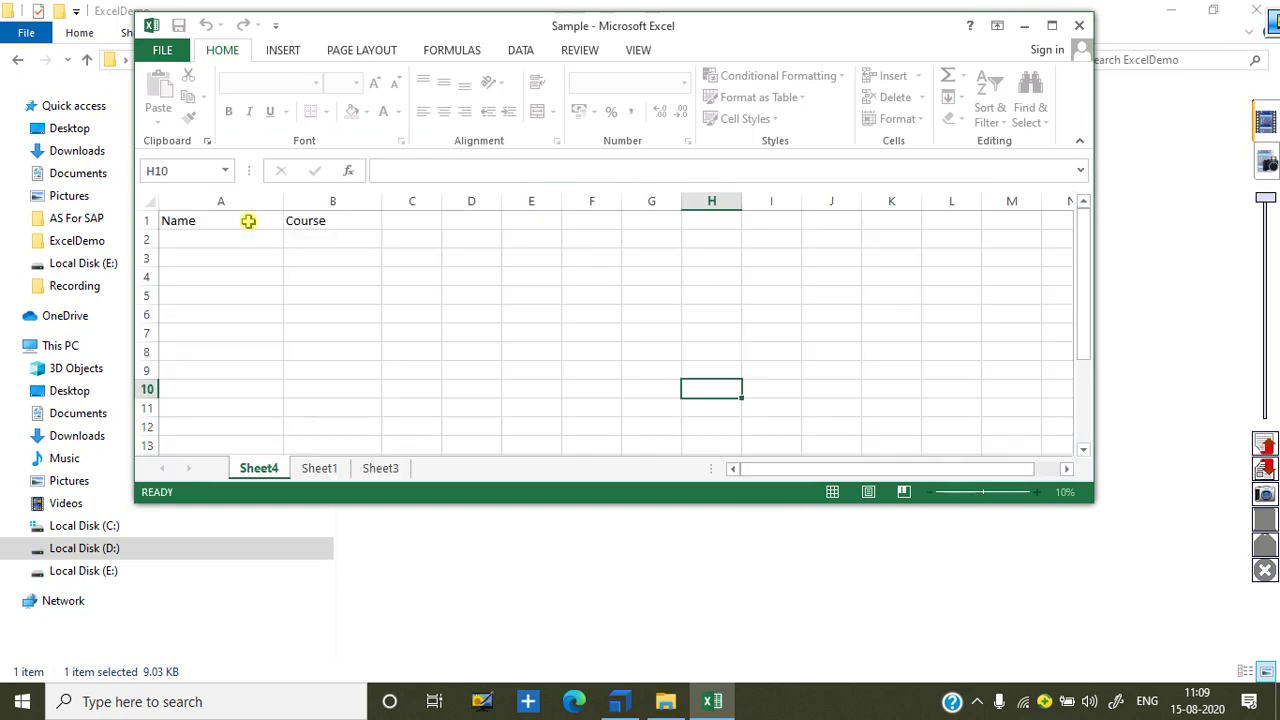
Examine the Name and Course headers on Sheet4 and identify the range's corner cells A1 and B6.
{"action": "left_click", "coordinate": [193, 222]}
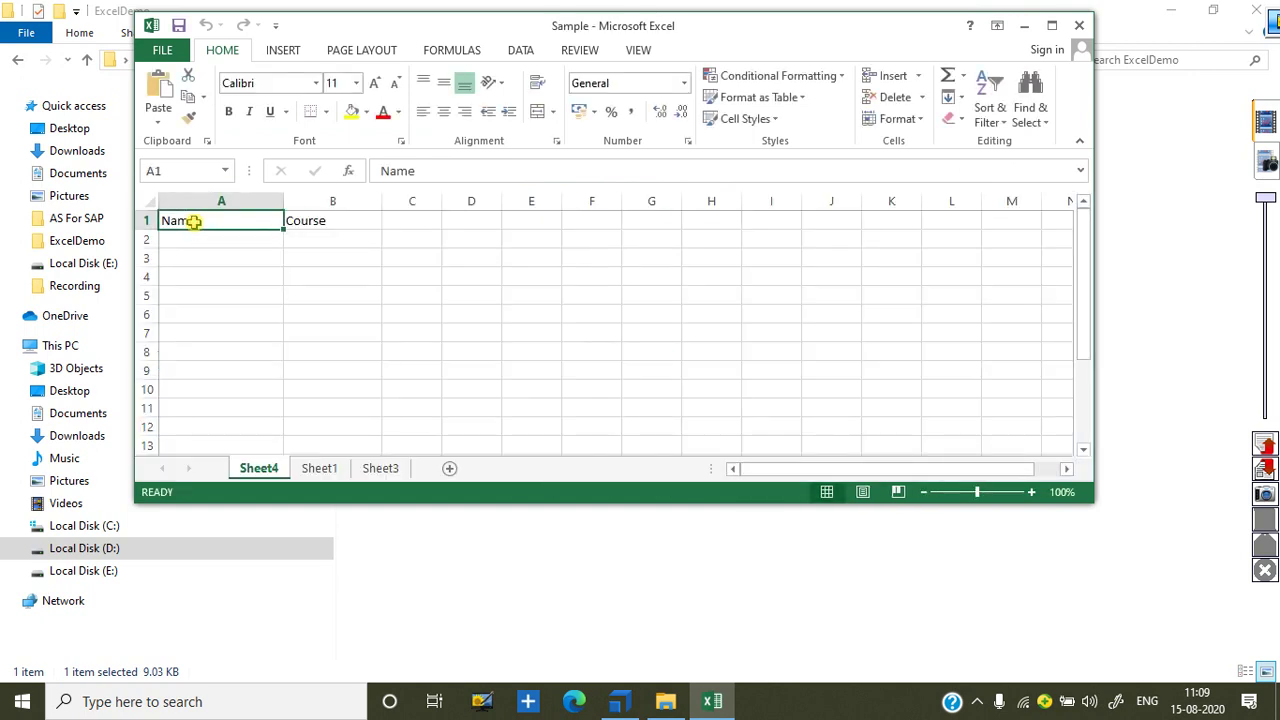
{"action": "left_click", "coordinate": [332, 221]}
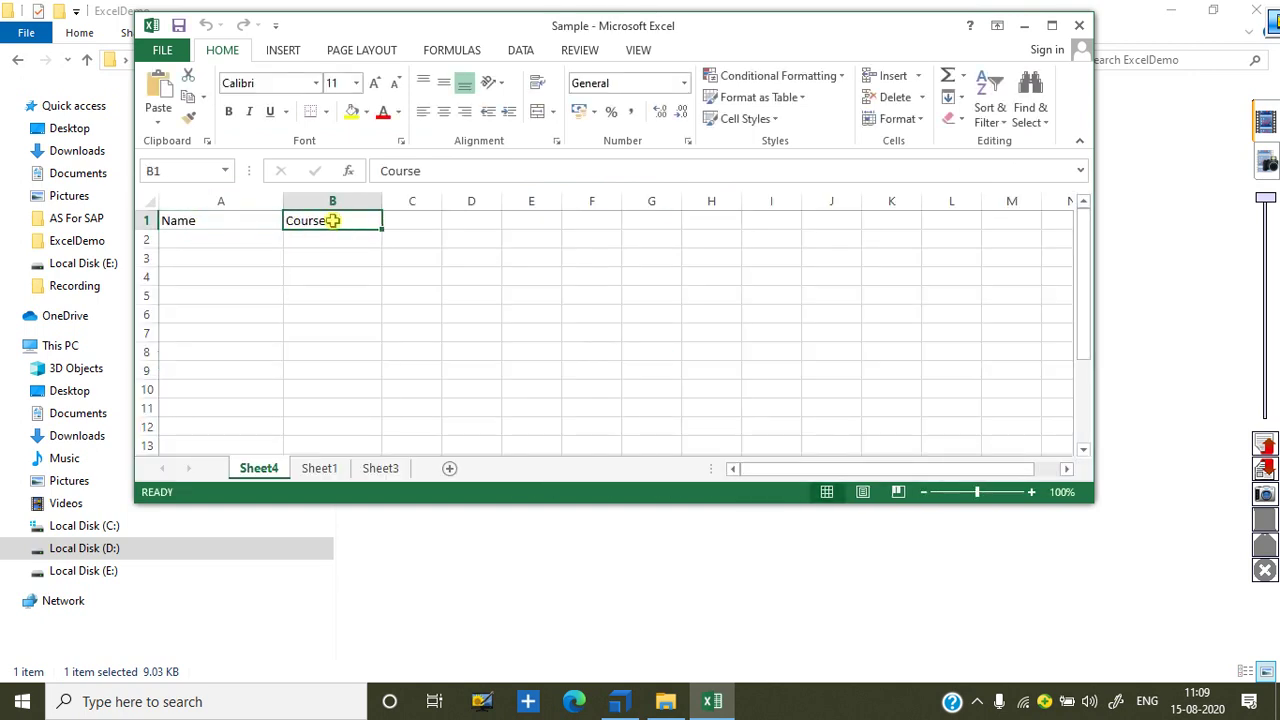
{"action": "left_click", "coordinate": [190, 227]}
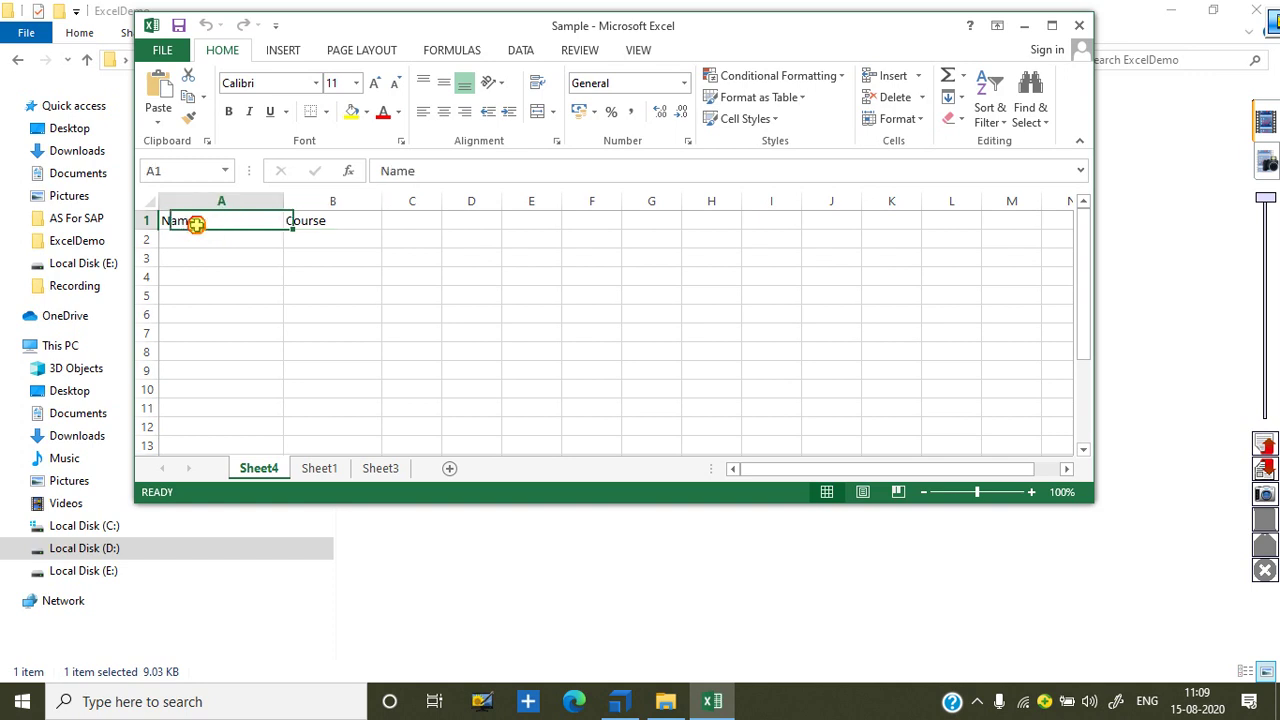
{"action": "left_click", "coordinate": [163, 171]}
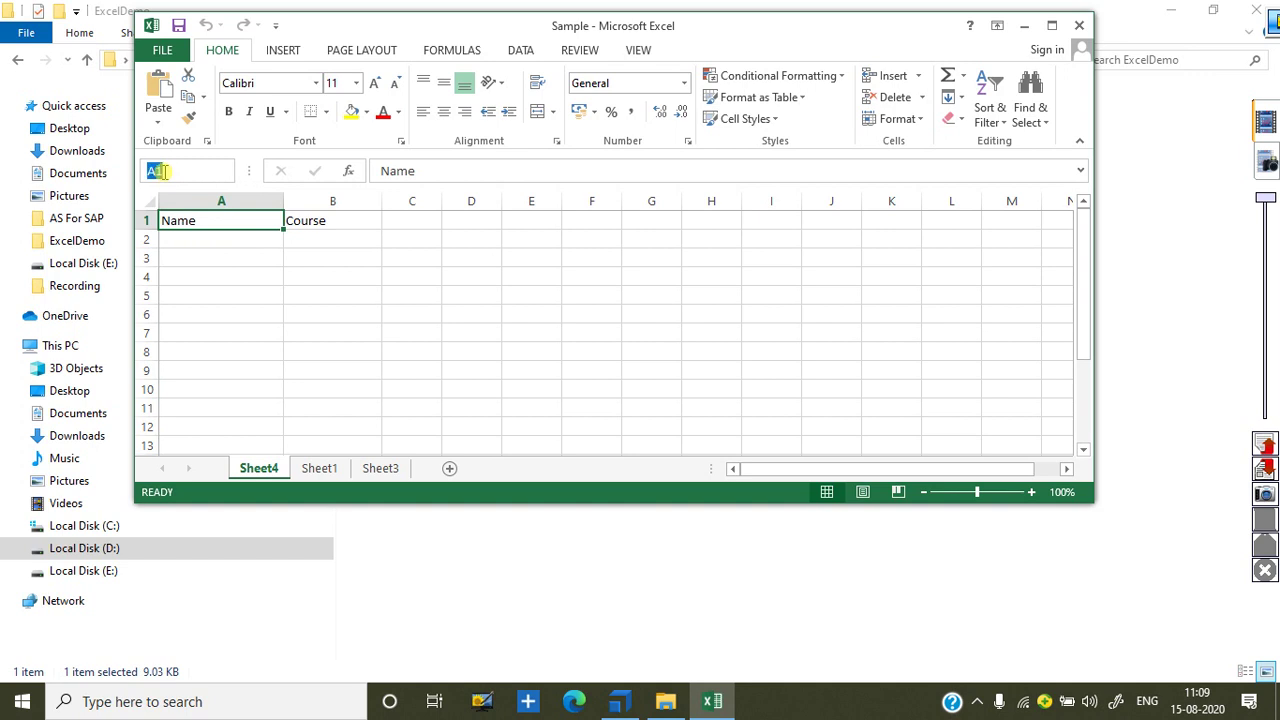
{"action": "left_click", "coordinate": [333, 364]}
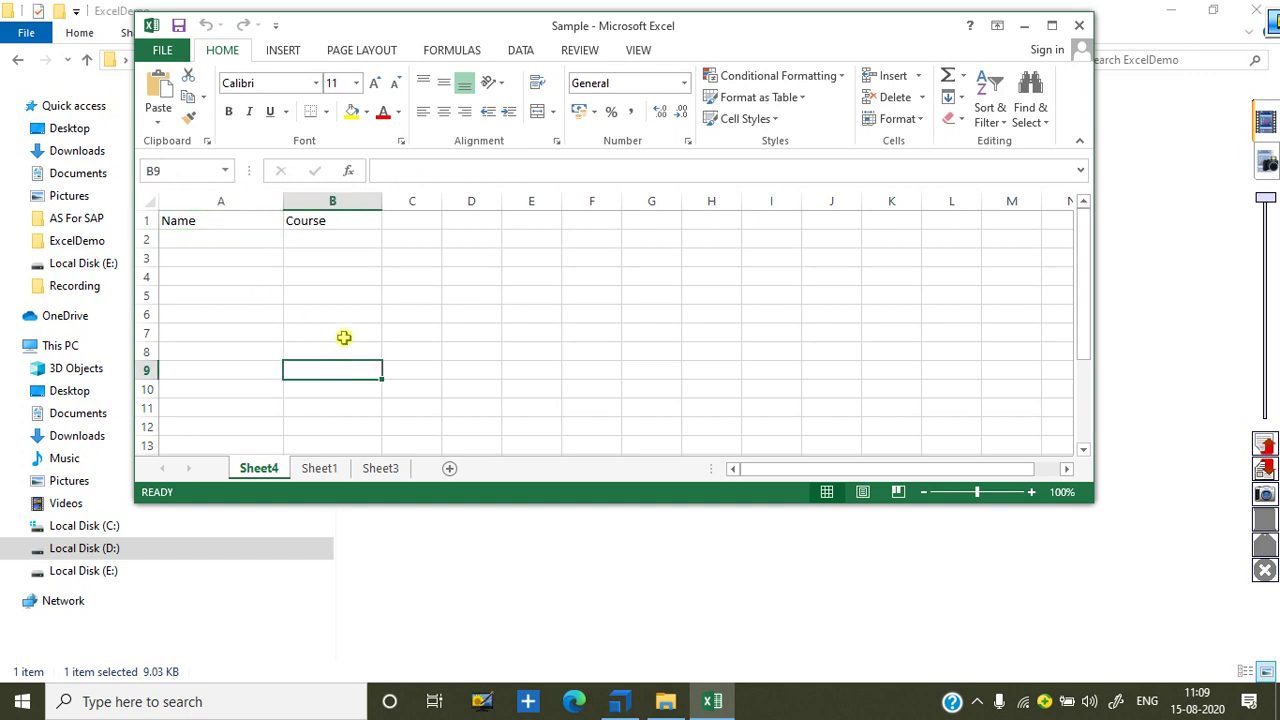
{"action": "left_click", "coordinate": [336, 328]}
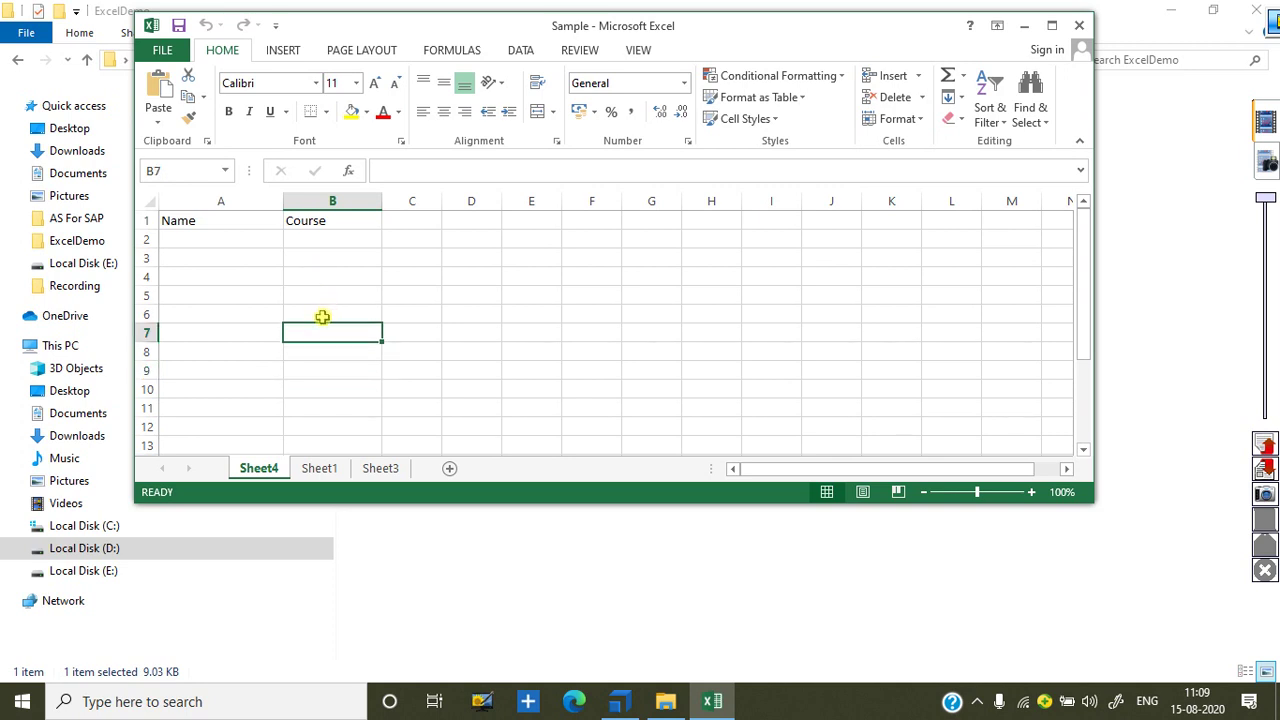
{"action": "left_click", "coordinate": [322, 312]}
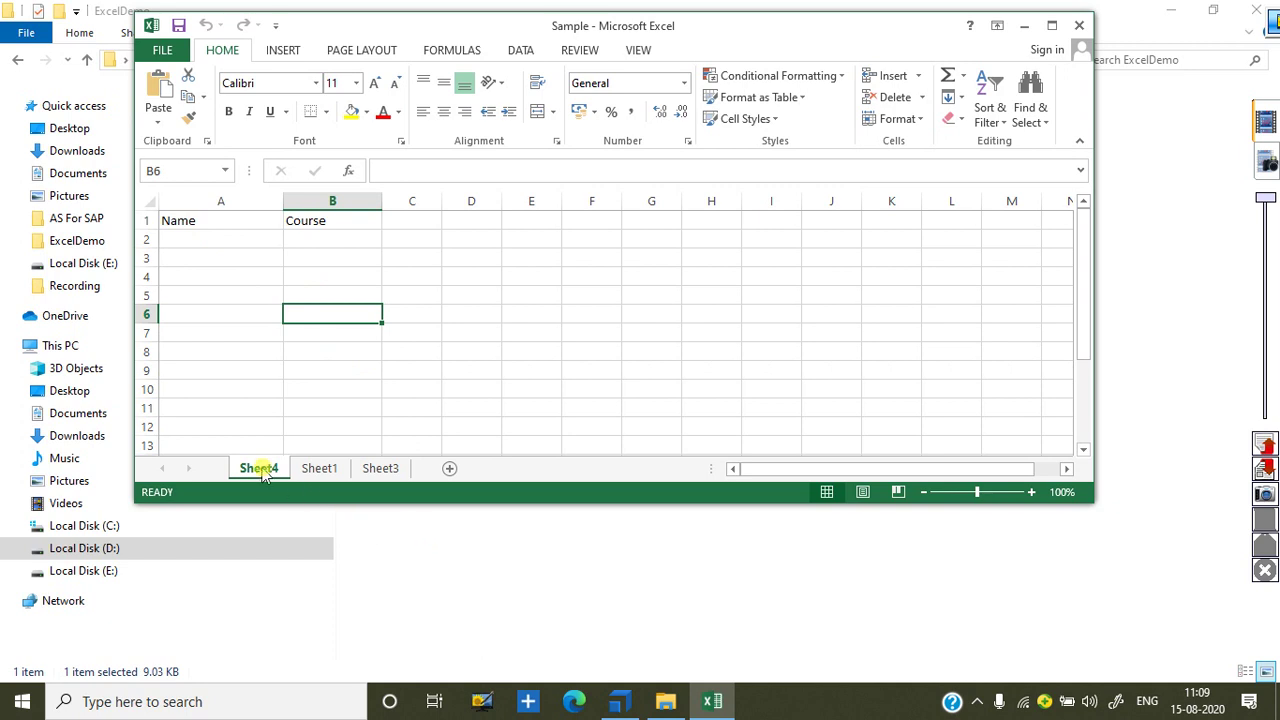
Return to Tosca Commander, check the Define Excel Range start and end cells, and open the TBox Excel Range Manipulation step.
{"action": "left_click", "coordinate": [620, 701]}
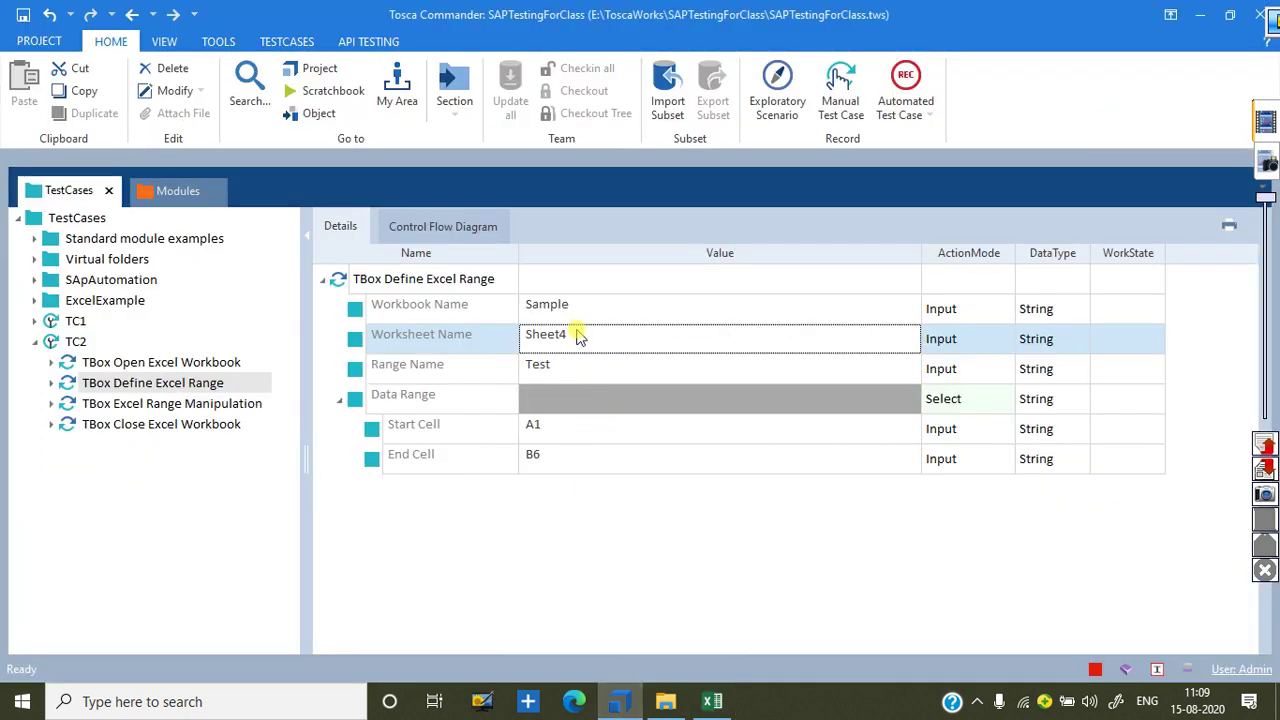
{"action": "left_click", "coordinate": [545, 428]}
{"action": "left_click", "coordinate": [558, 464]}
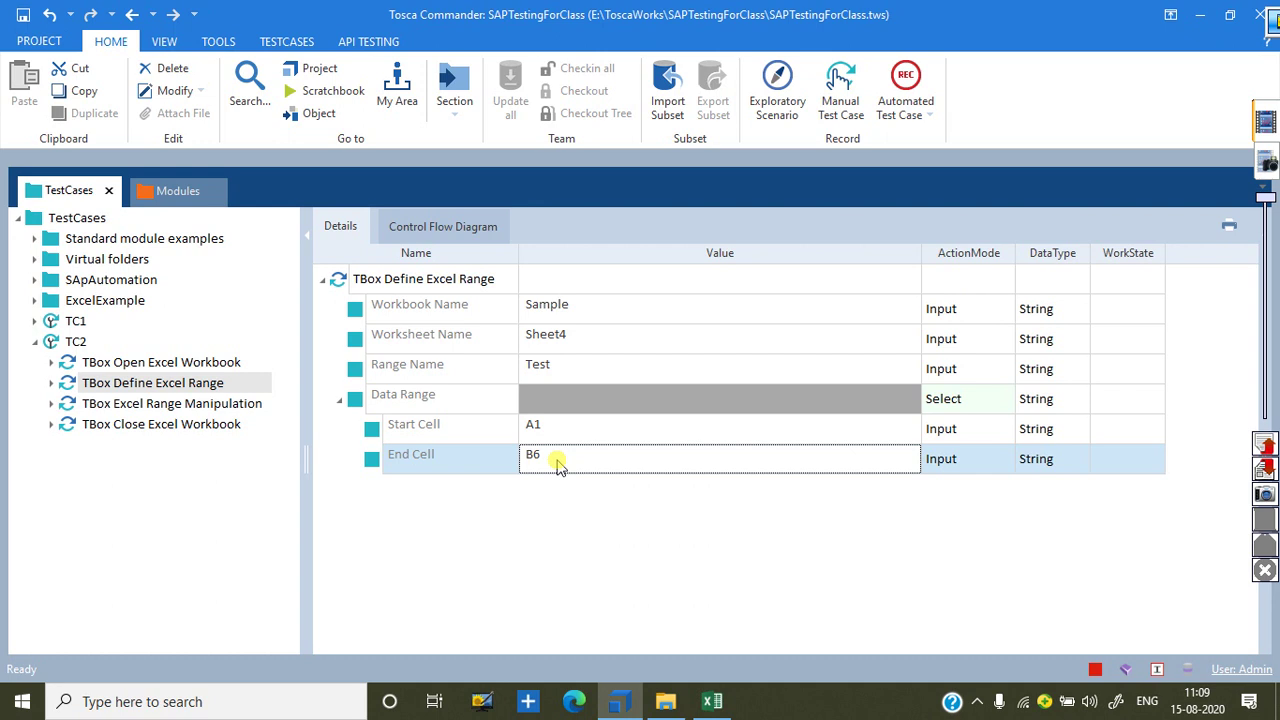
{"action": "left_click", "coordinate": [120, 410]}
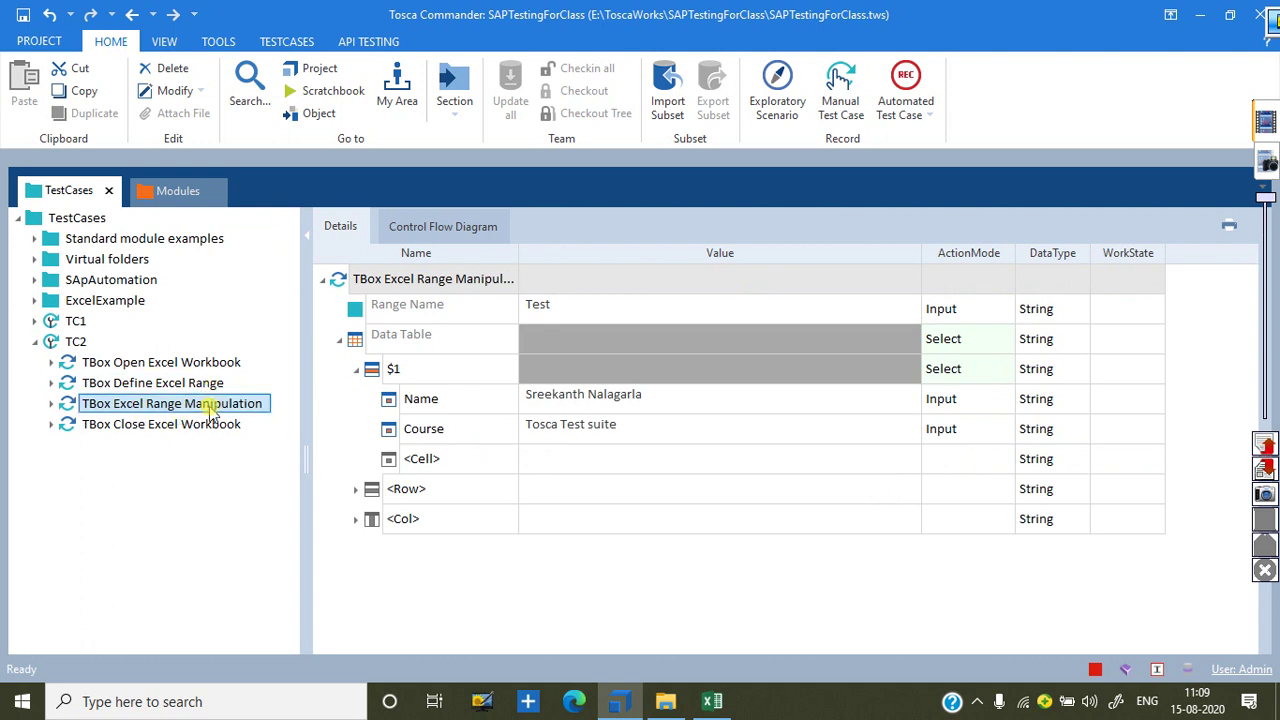
Locate the TBox Define Excel Range and TBox Excel Range Manipulation modules under Standard modules, TBox XEngines, Excel.
{"action": "left_click", "coordinate": [172, 190]}
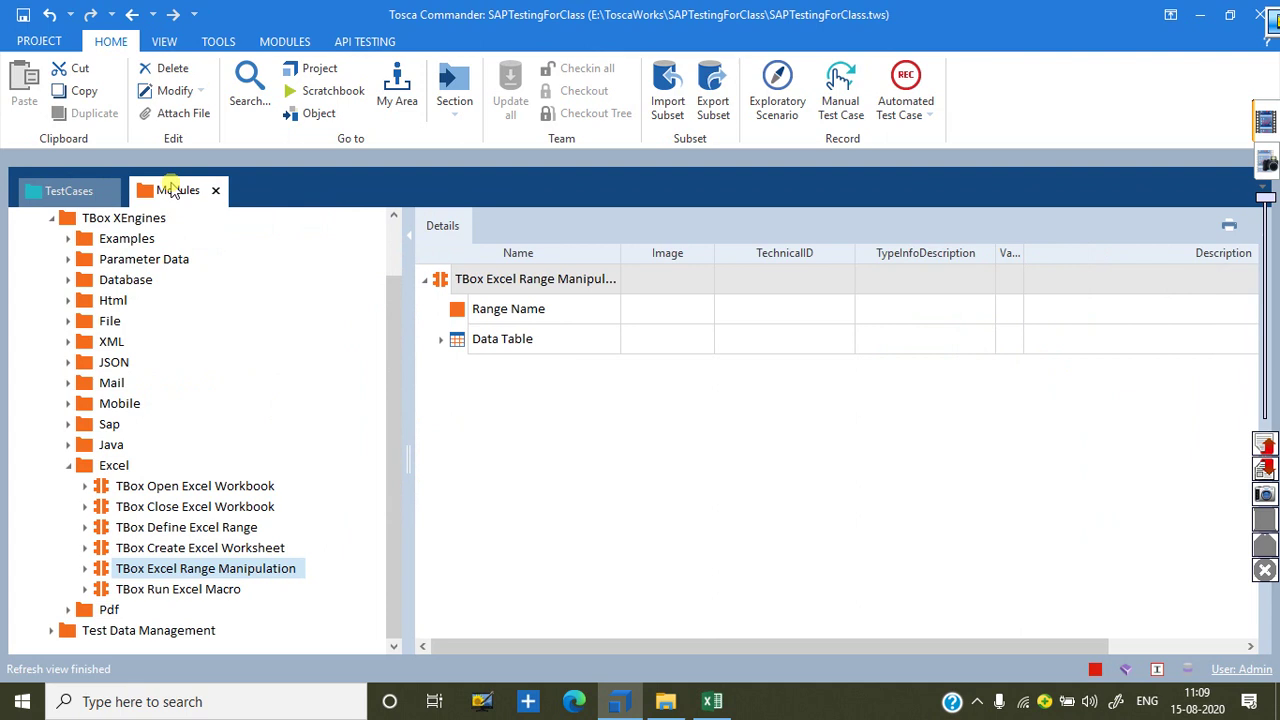
{"action": "left_click", "coordinate": [55, 220]}
{"action": "left_click", "coordinate": [37, 240]}
{"action": "left_click", "coordinate": [36, 240]}
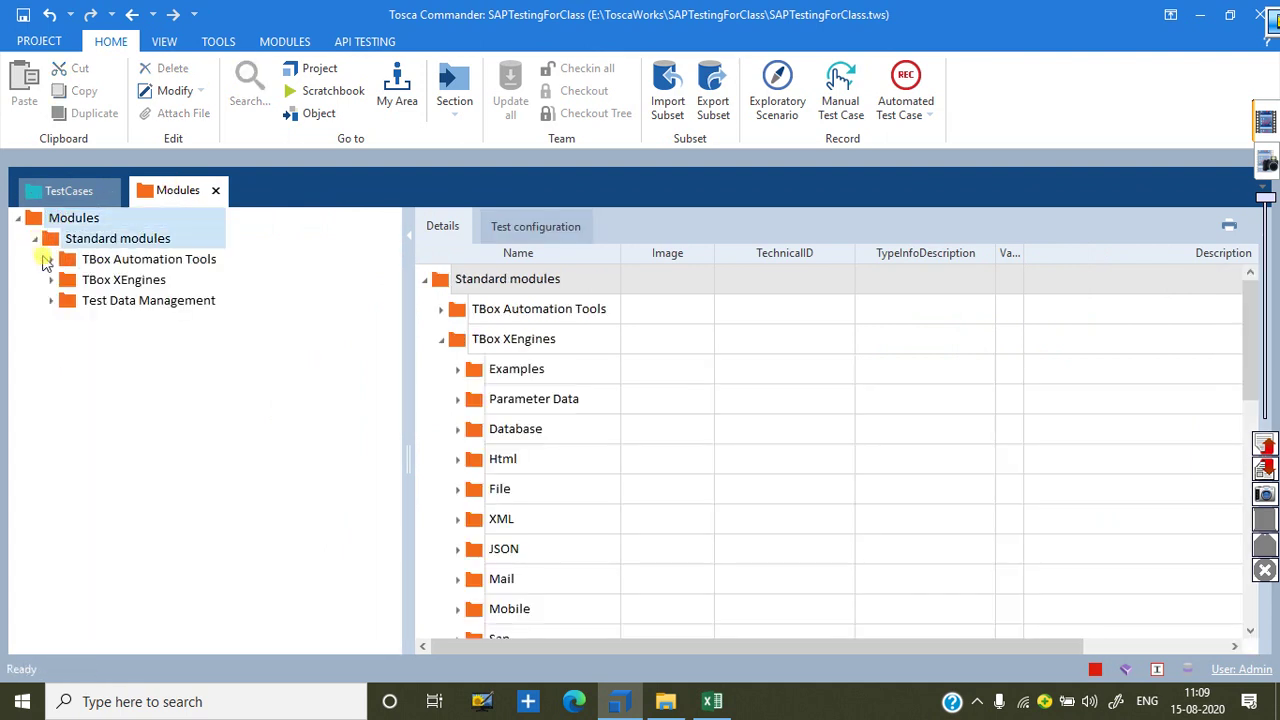
{"action": "left_click", "coordinate": [51, 280]}
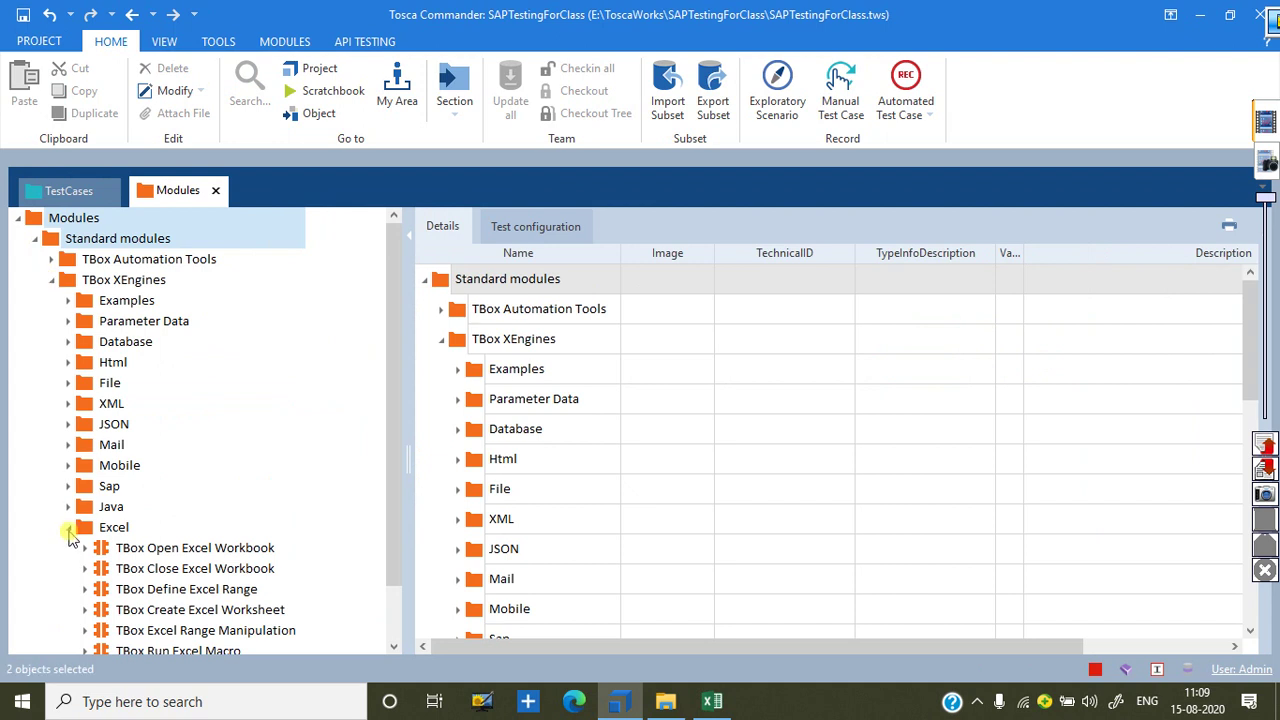
{"action": "left_click", "coordinate": [51, 280]}
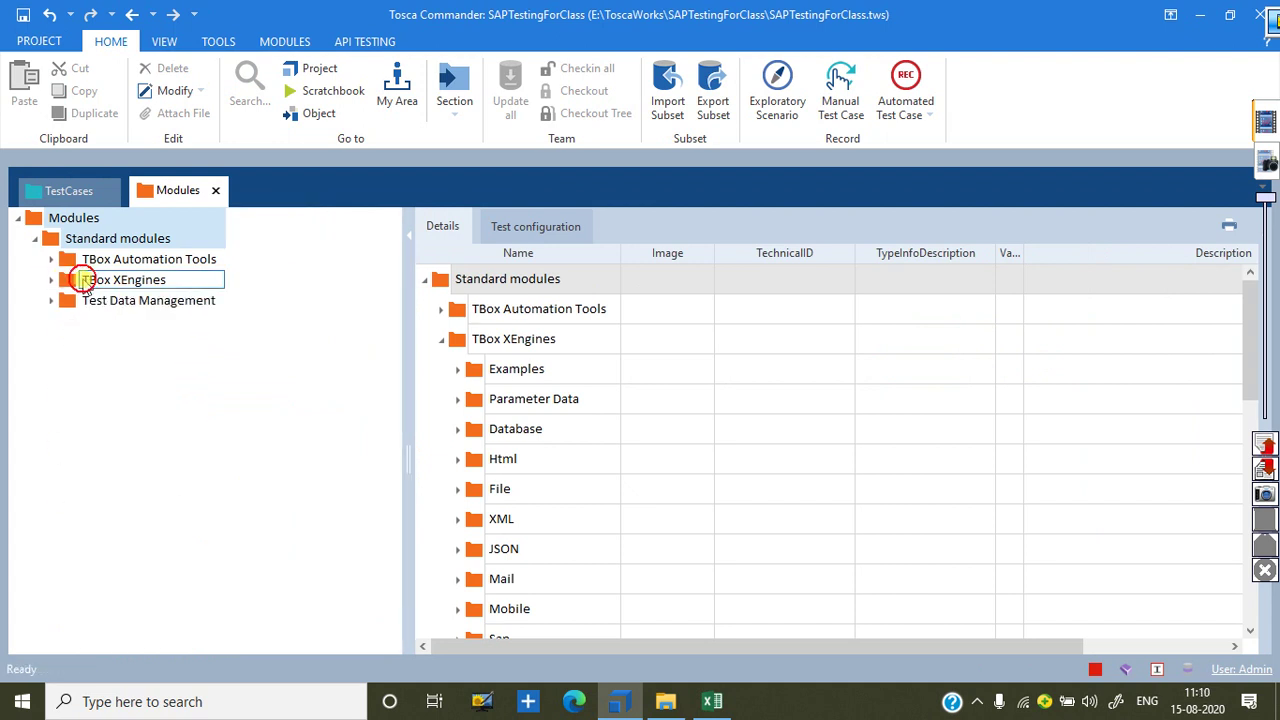
{"action": "left_click", "coordinate": [51, 280]}
{"action": "left_click", "coordinate": [66, 528]}
{"action": "left_click", "coordinate": [66, 528]}
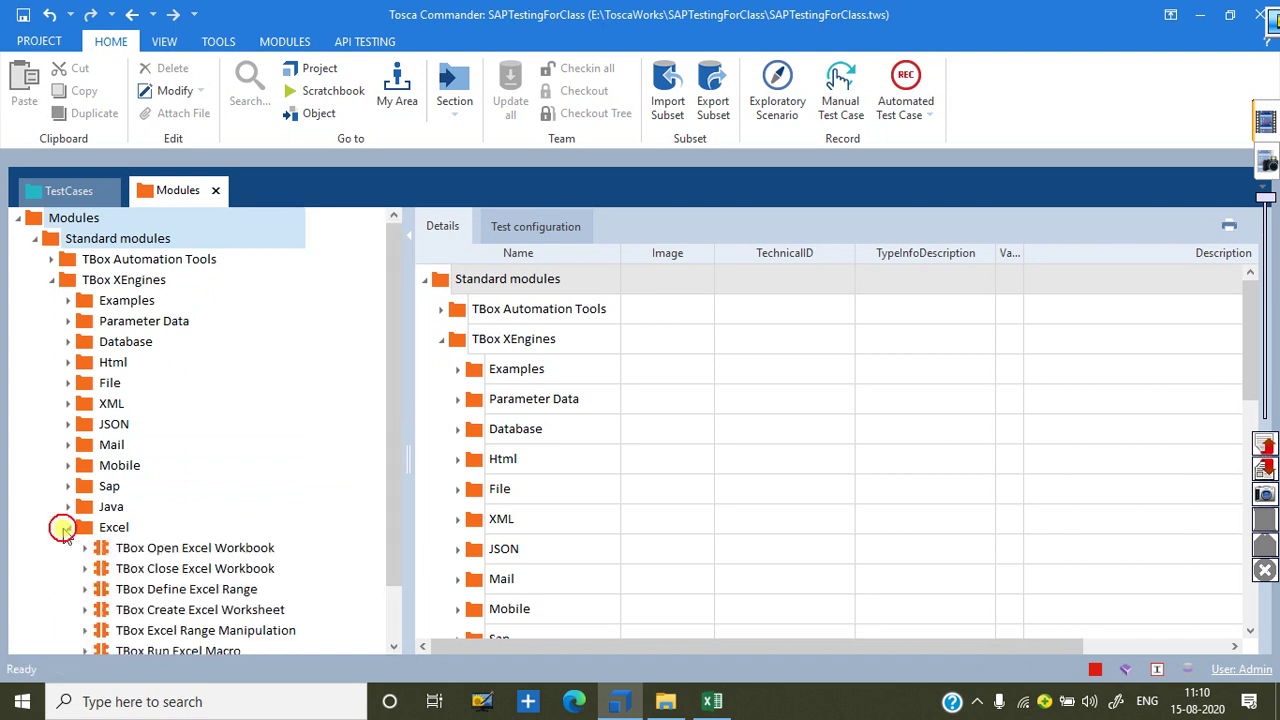
{"action": "left_click", "coordinate": [177, 591]}
{"action": "left_click", "coordinate": [197, 632]}
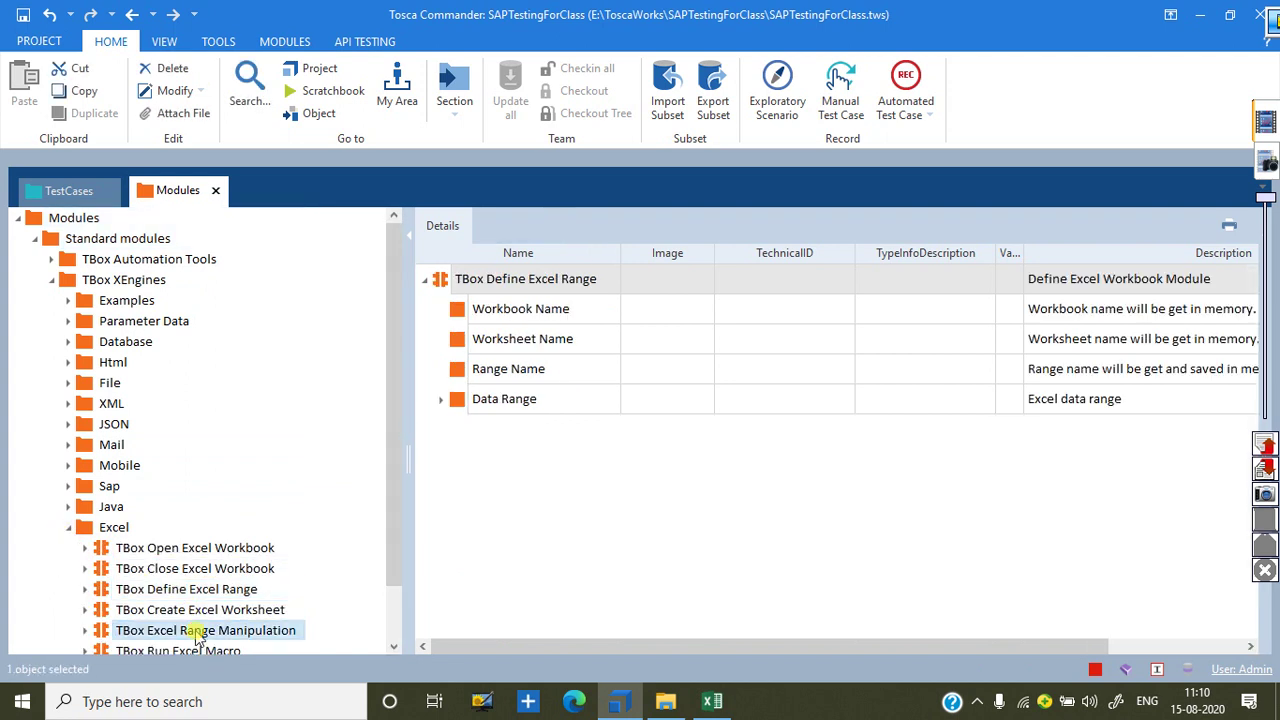
Return to the test cases and check the Range Name of TC2's TBox Excel Range Manipulation step.
{"action": "left_click", "coordinate": [64, 190]}
{"action": "left_click", "coordinate": [172, 408]}
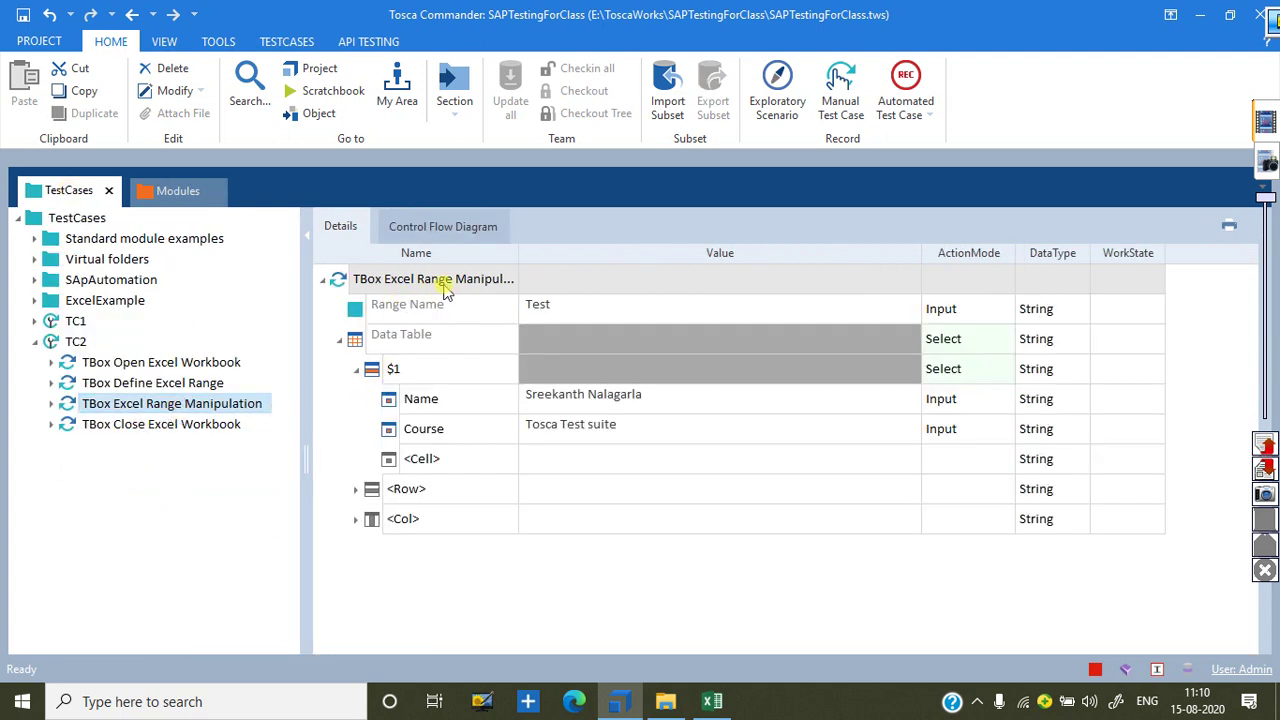
{"action": "left_click", "coordinate": [575, 313]}
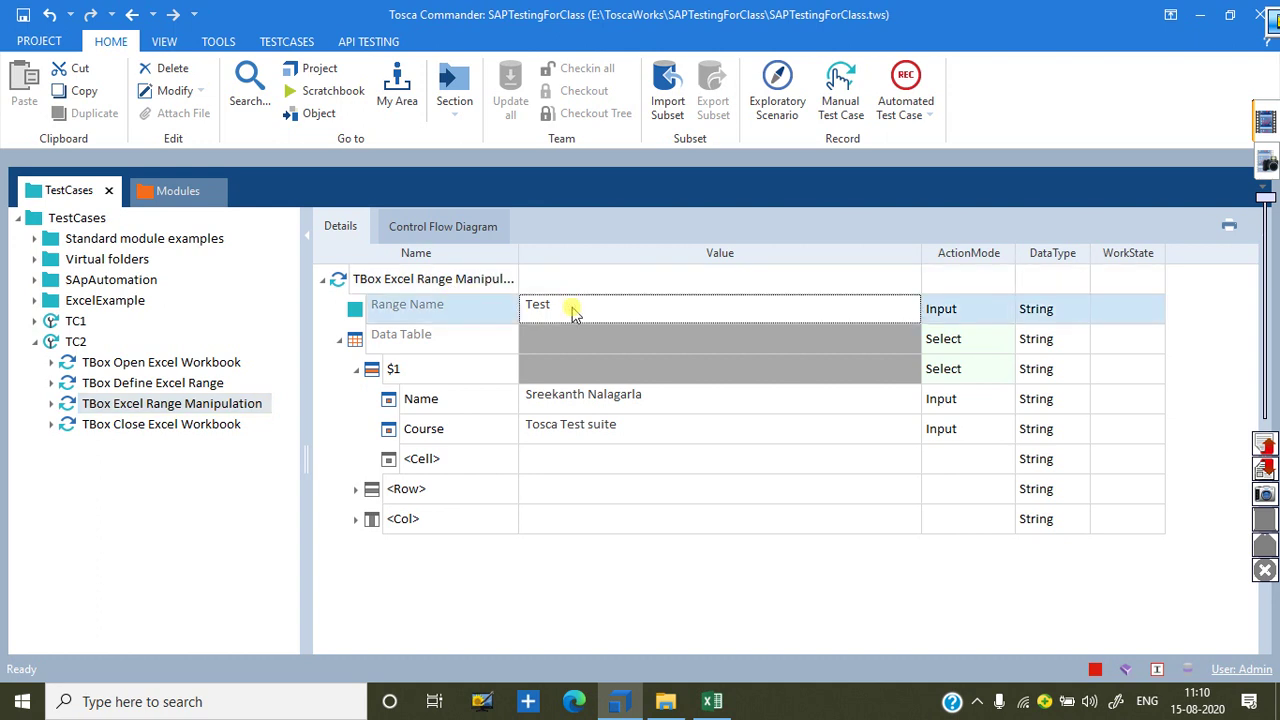
Compare the Range Name in TC2's Define Excel Range and Excel Range Manipulation steps, and check the Name cell's value under row $1.
{"action": "left_click", "coordinate": [218, 387]}
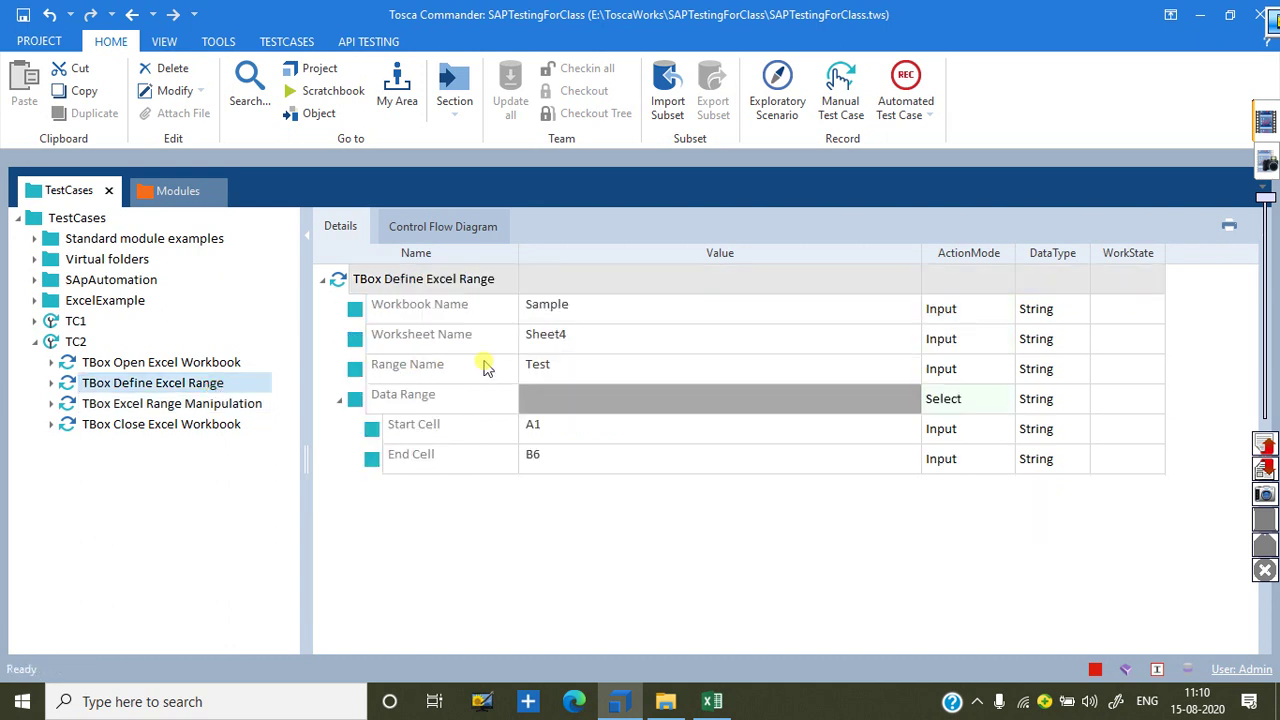
{"action": "left_click", "coordinate": [555, 375]}
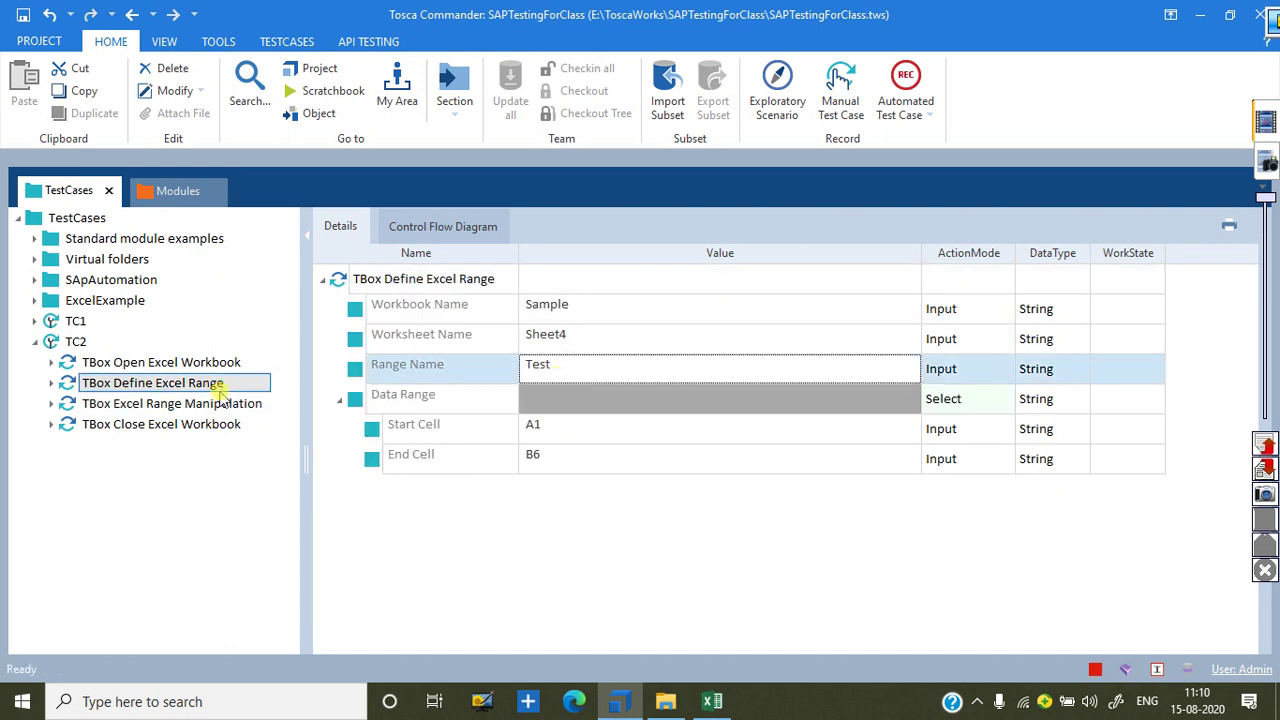
{"action": "left_click", "coordinate": [214, 405]}
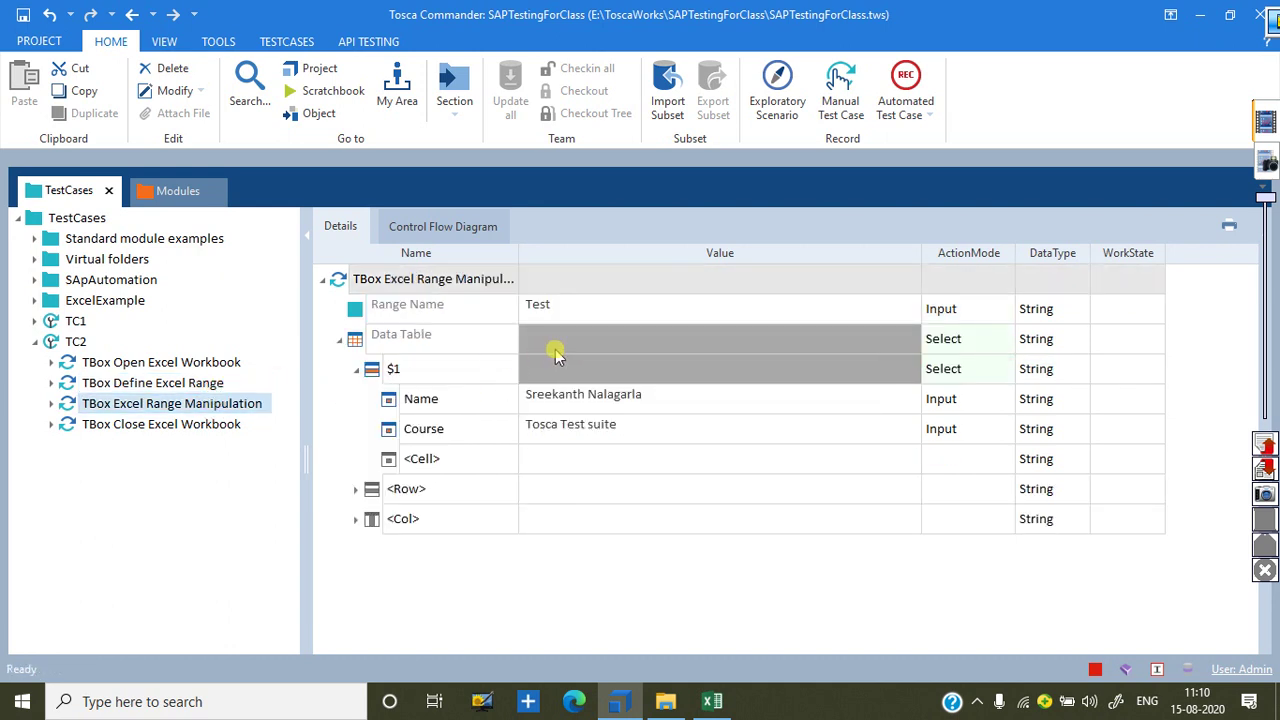
{"action": "left_click", "coordinate": [428, 399]}
{"action": "left_click", "coordinate": [646, 398]}
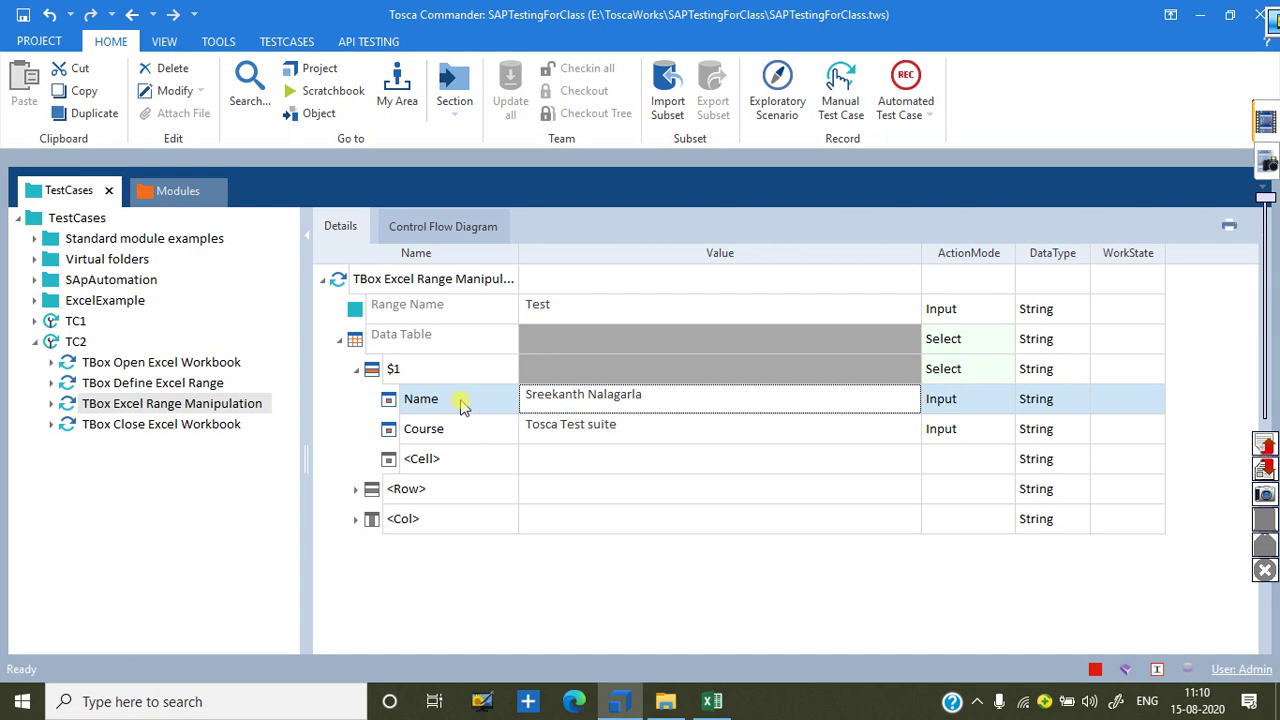
Switch to Excel to check the Name and Course headers on Sheet4, and return to Tosca Commander.
{"action": "left_click", "coordinate": [712, 701]}
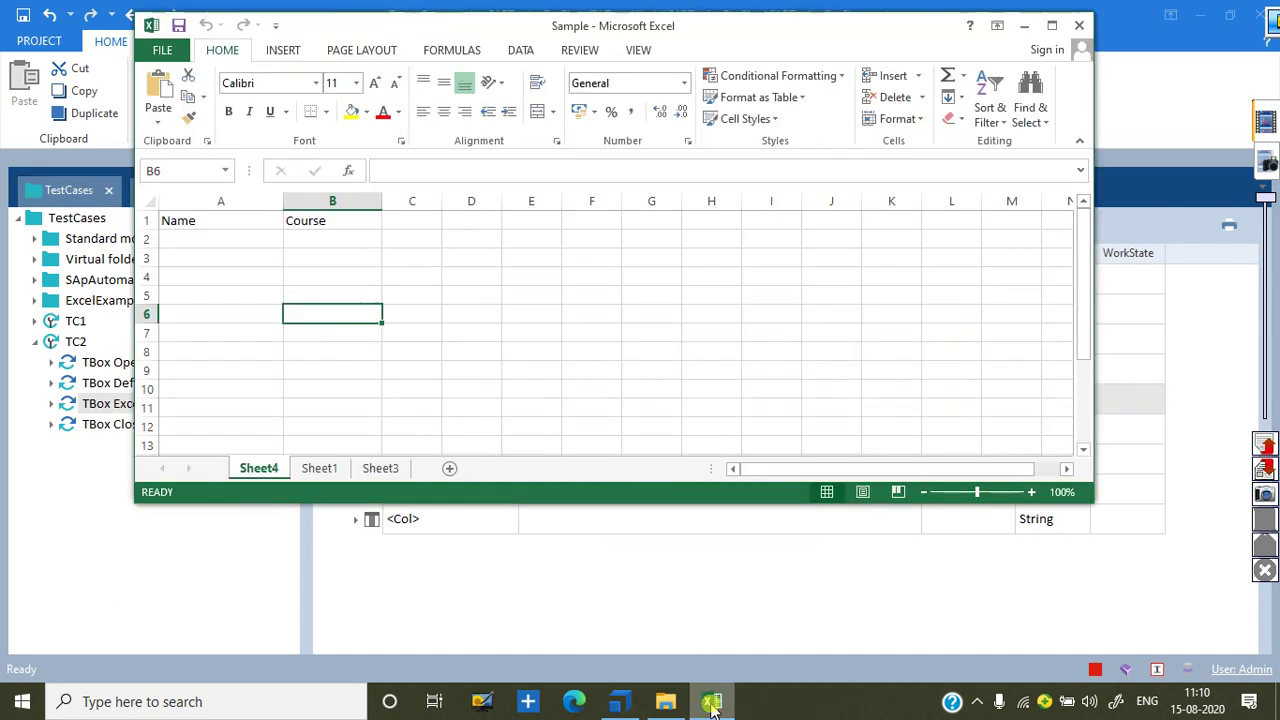
{"action": "left_click", "coordinate": [220, 222]}
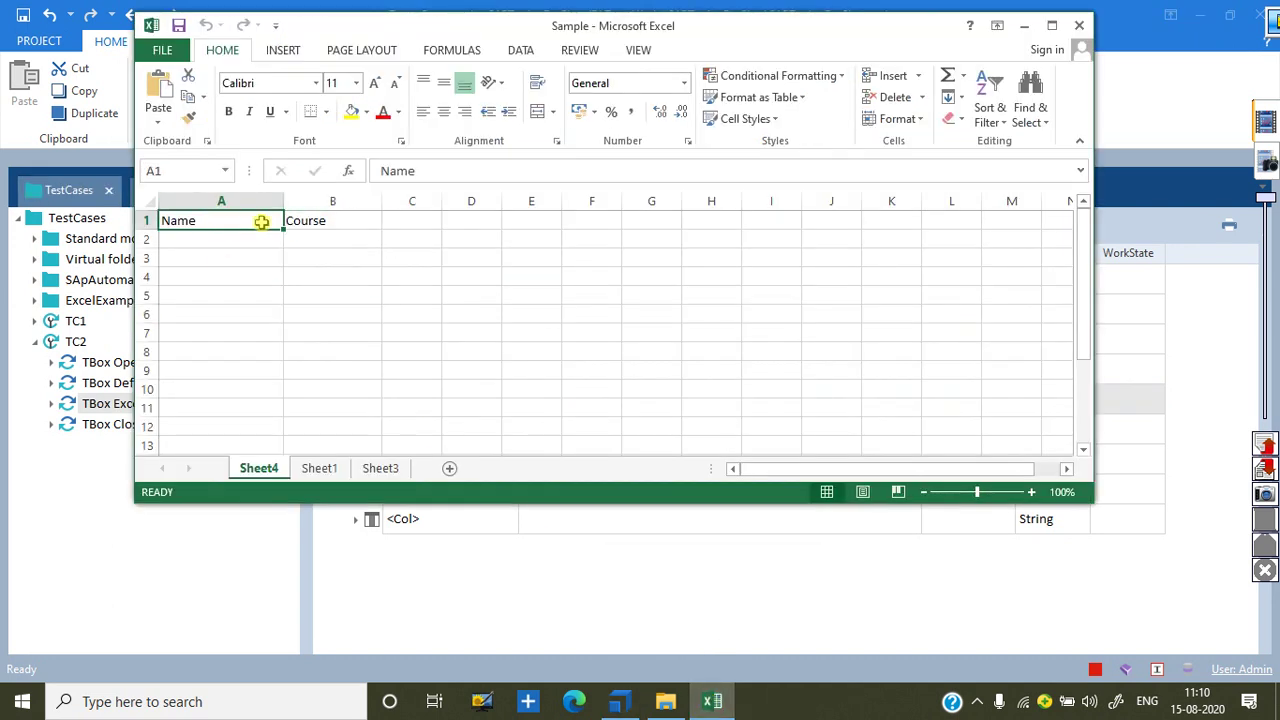
{"action": "left_click", "coordinate": [315, 221]}
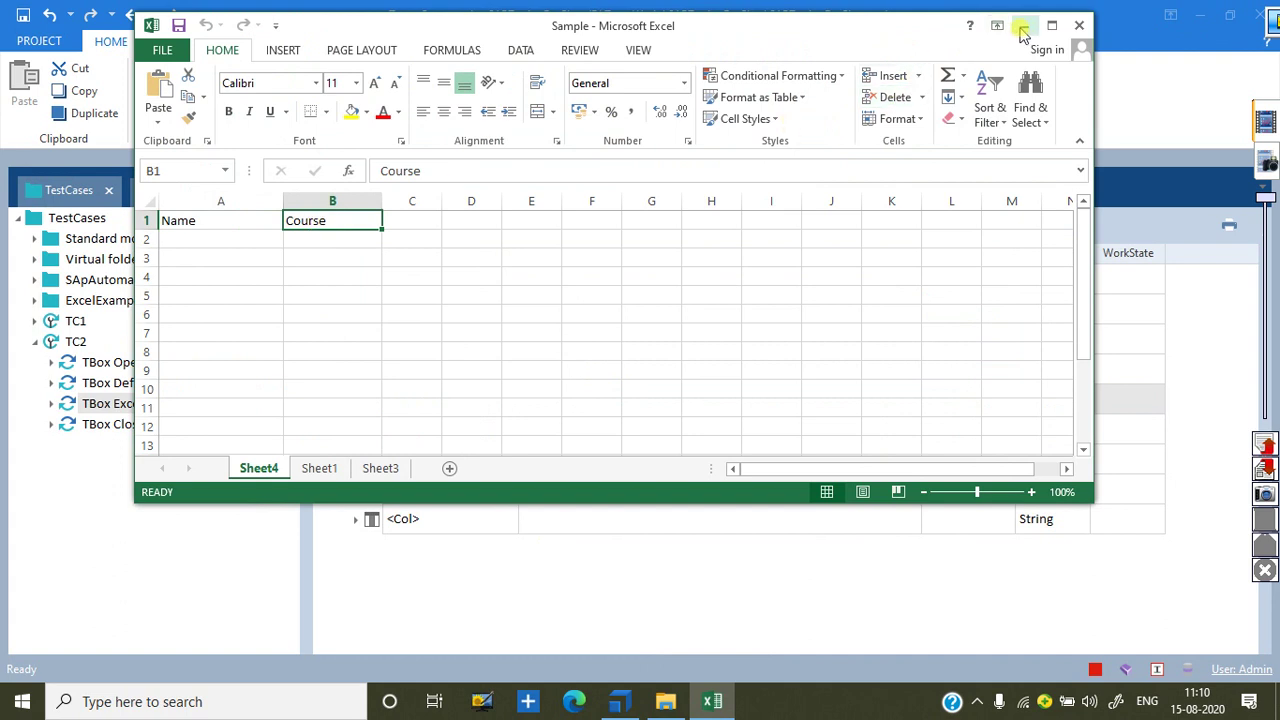
{"action": "left_click", "coordinate": [1024, 25]}
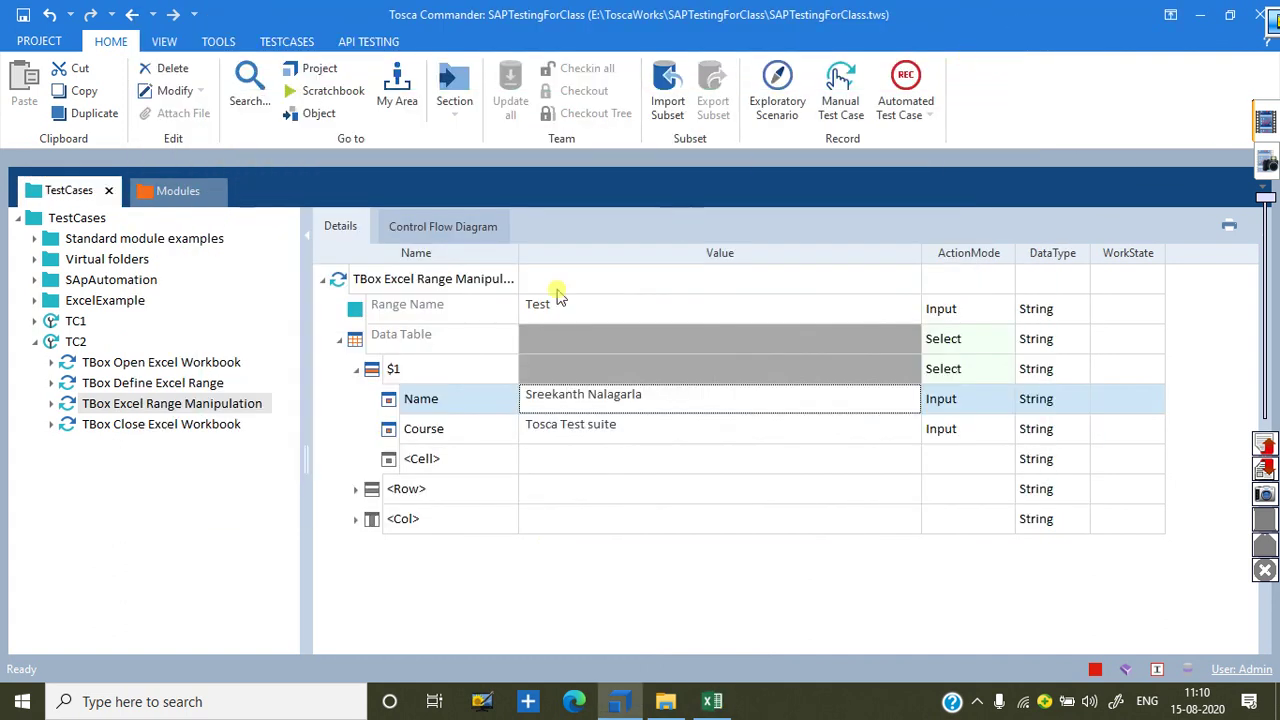
Examine the column selection options available for the Name cell under row $1.
{"action": "left_click", "coordinate": [505, 405]}
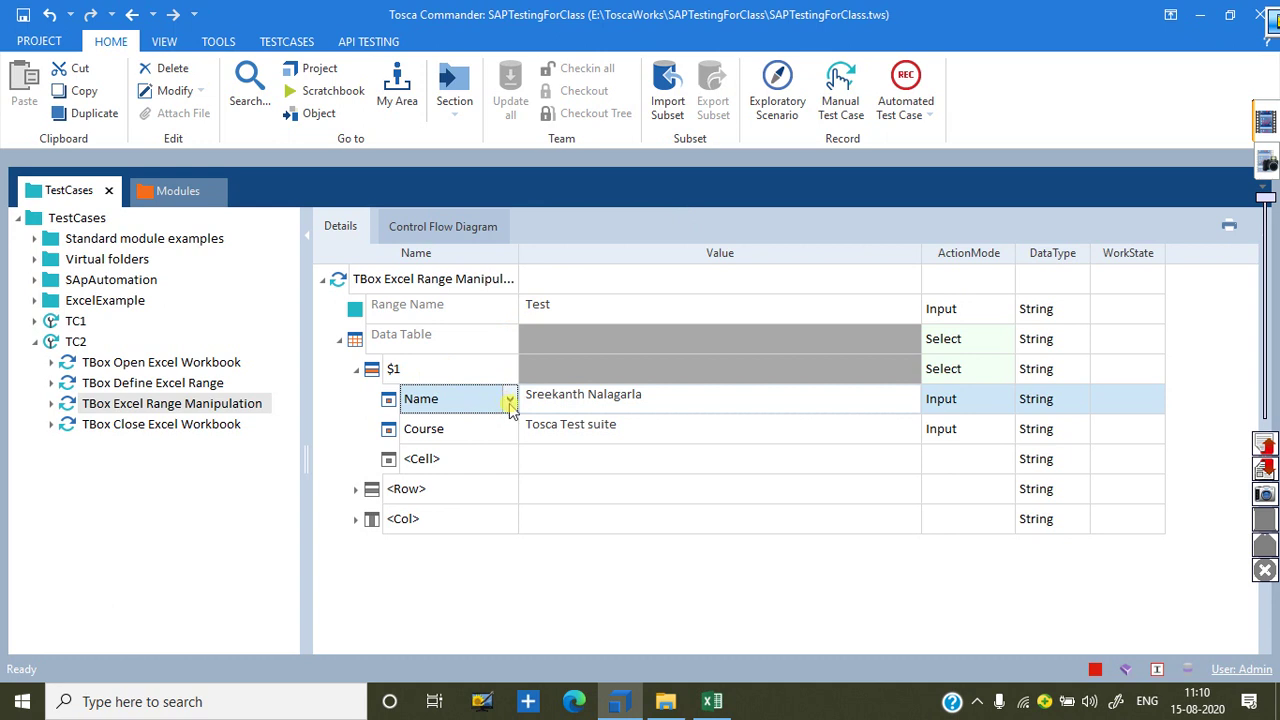
{"action": "left_click", "coordinate": [509, 402]}
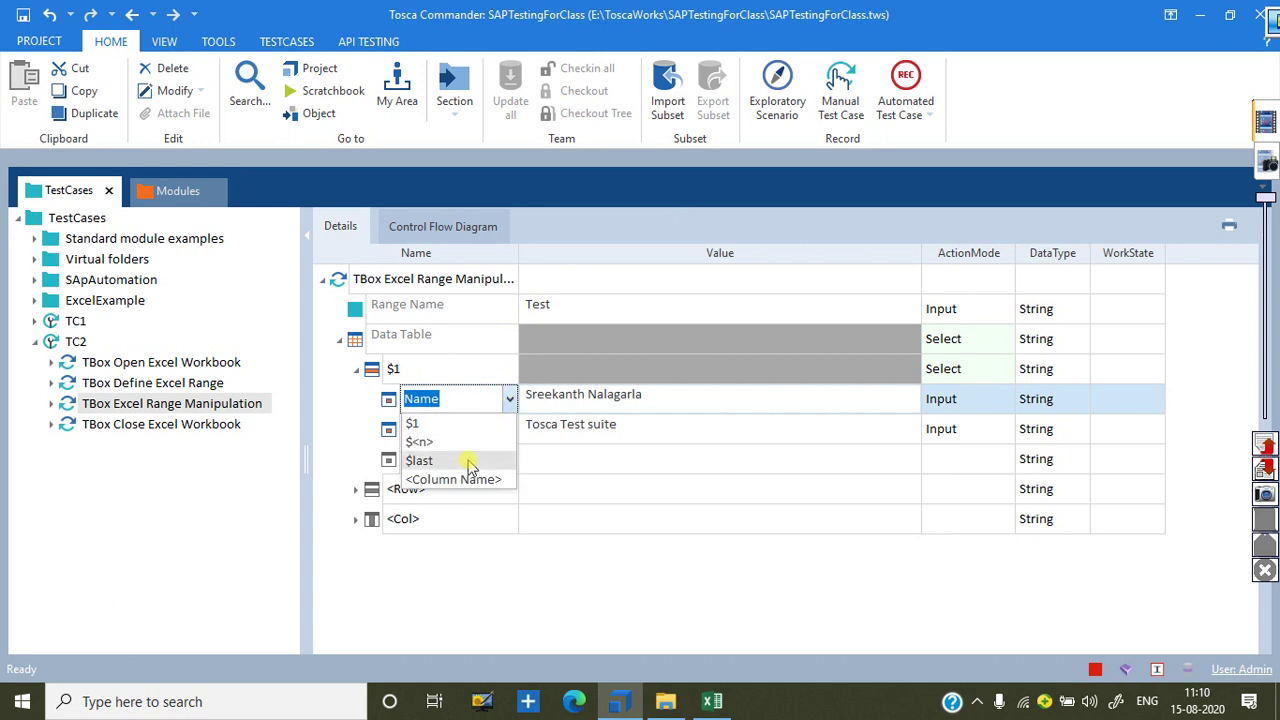
{"action": "left_click", "coordinate": [602, 473]}
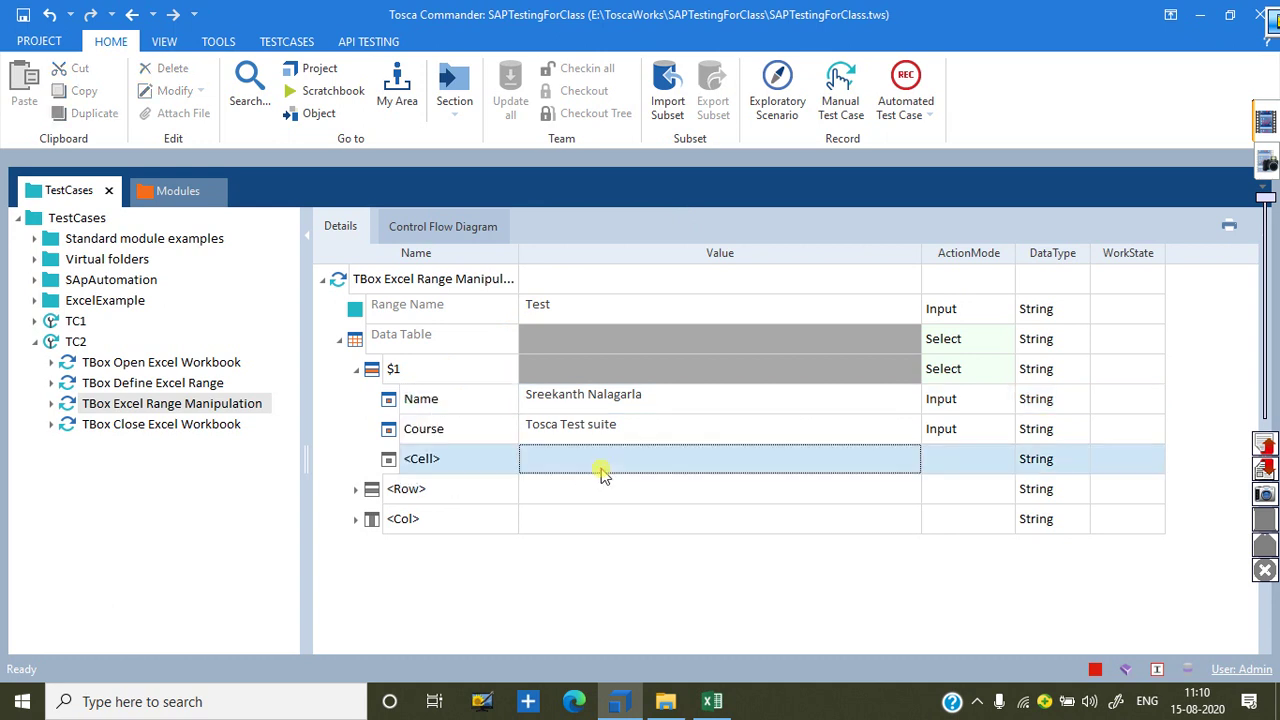
Add a trial cell under row $1 using the <Column Name> option, name it gfgfgg, and delete it.
{"action": "left_click", "coordinate": [509, 459]}
{"action": "left_click", "coordinate": [459, 540]}
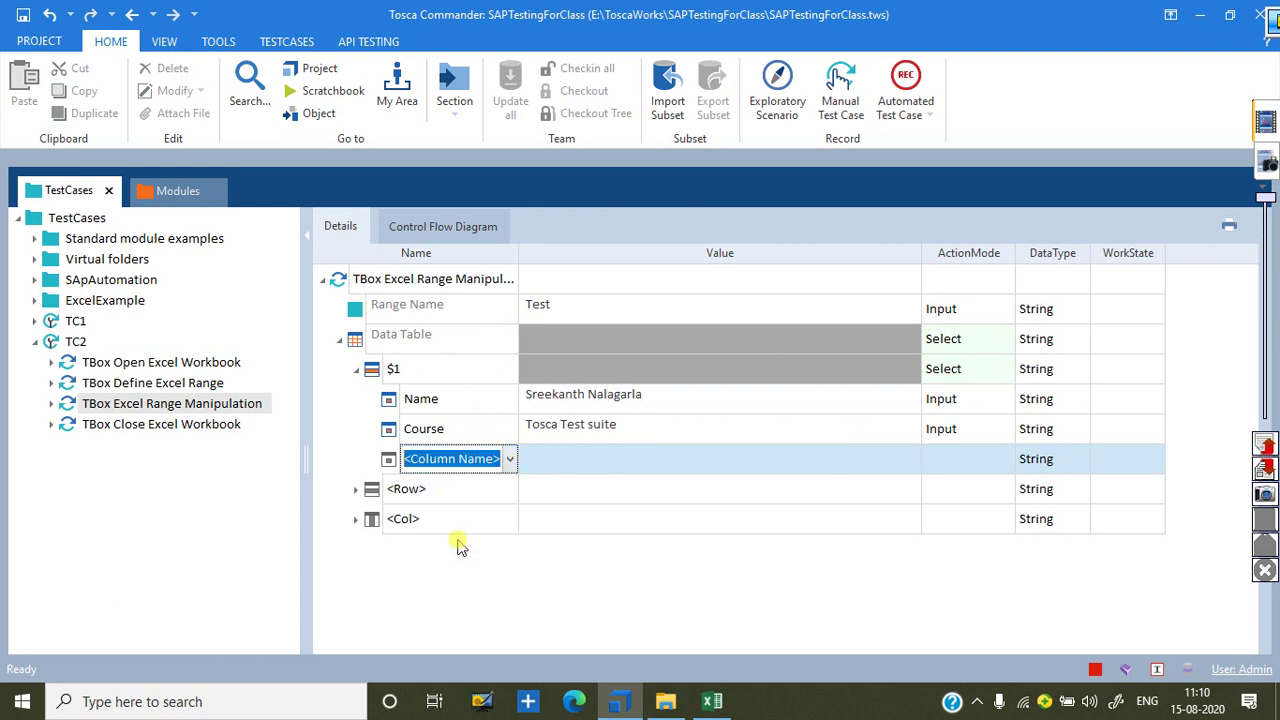
{"action": "type", "text": "gfgfgg"}
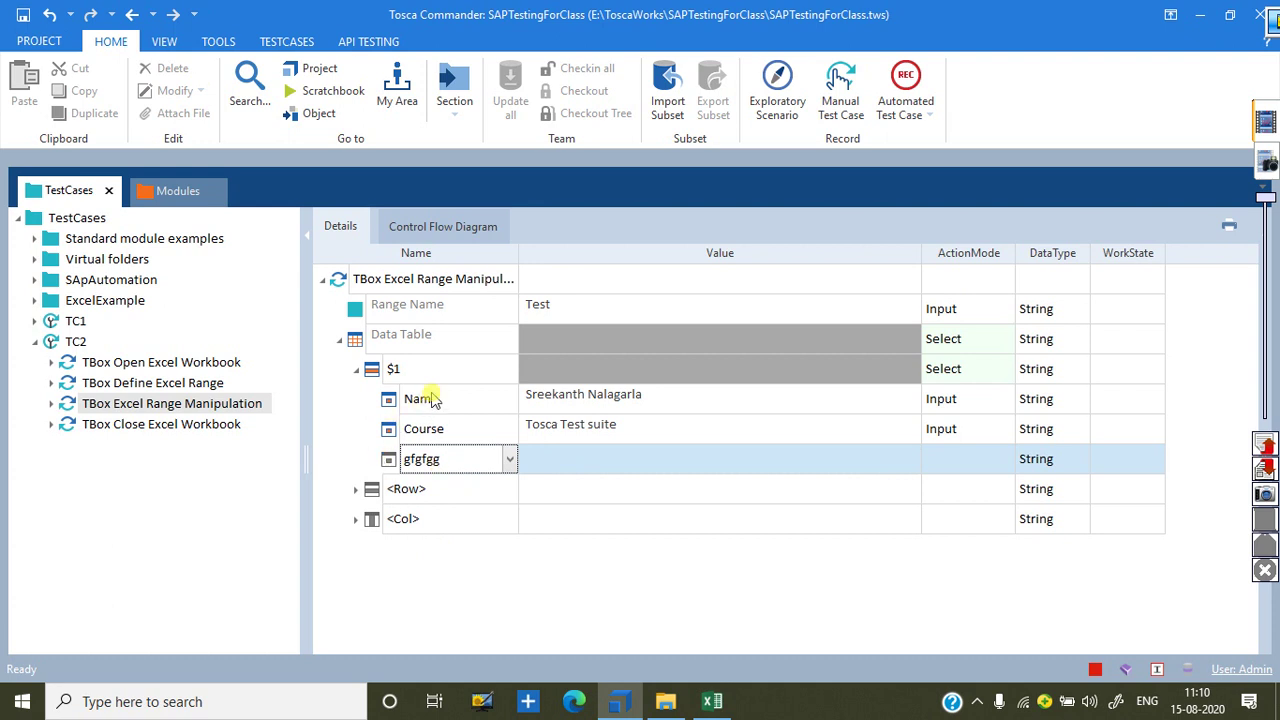
{"action": "key", "text": "Return"}
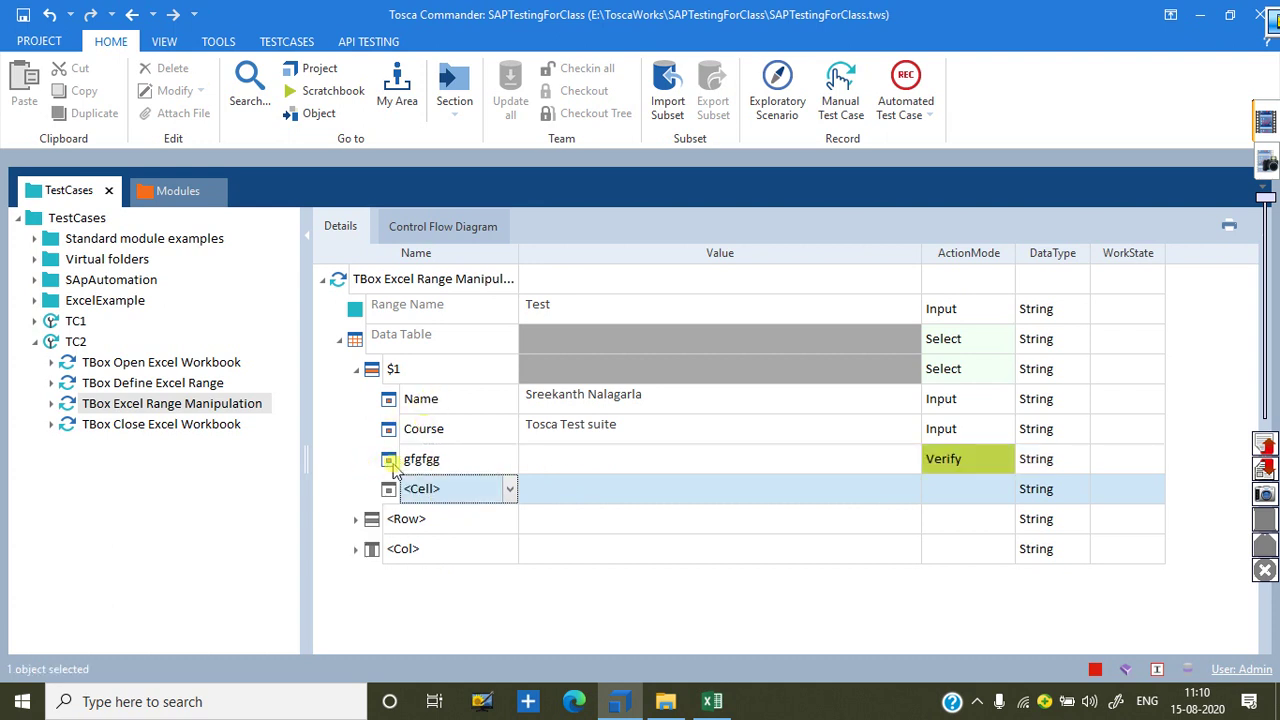
{"action": "right_click", "coordinate": [410, 470]}
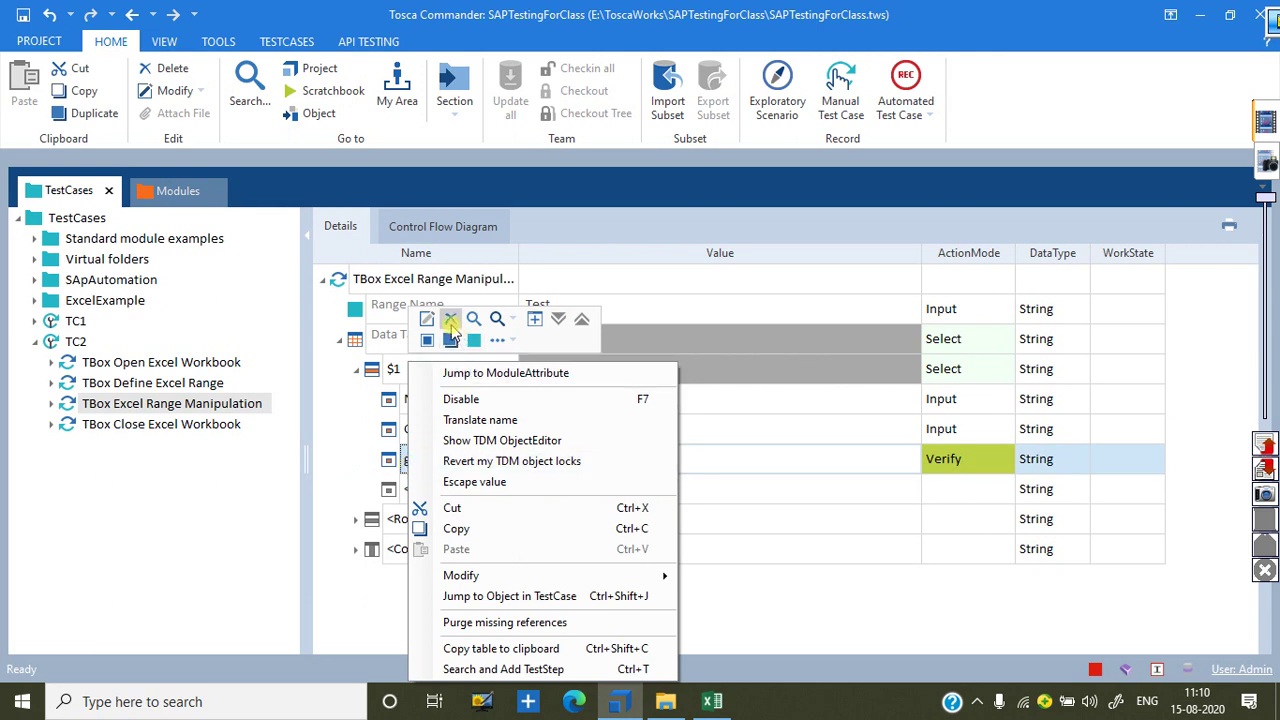
{"action": "left_click", "coordinate": [450, 319]}
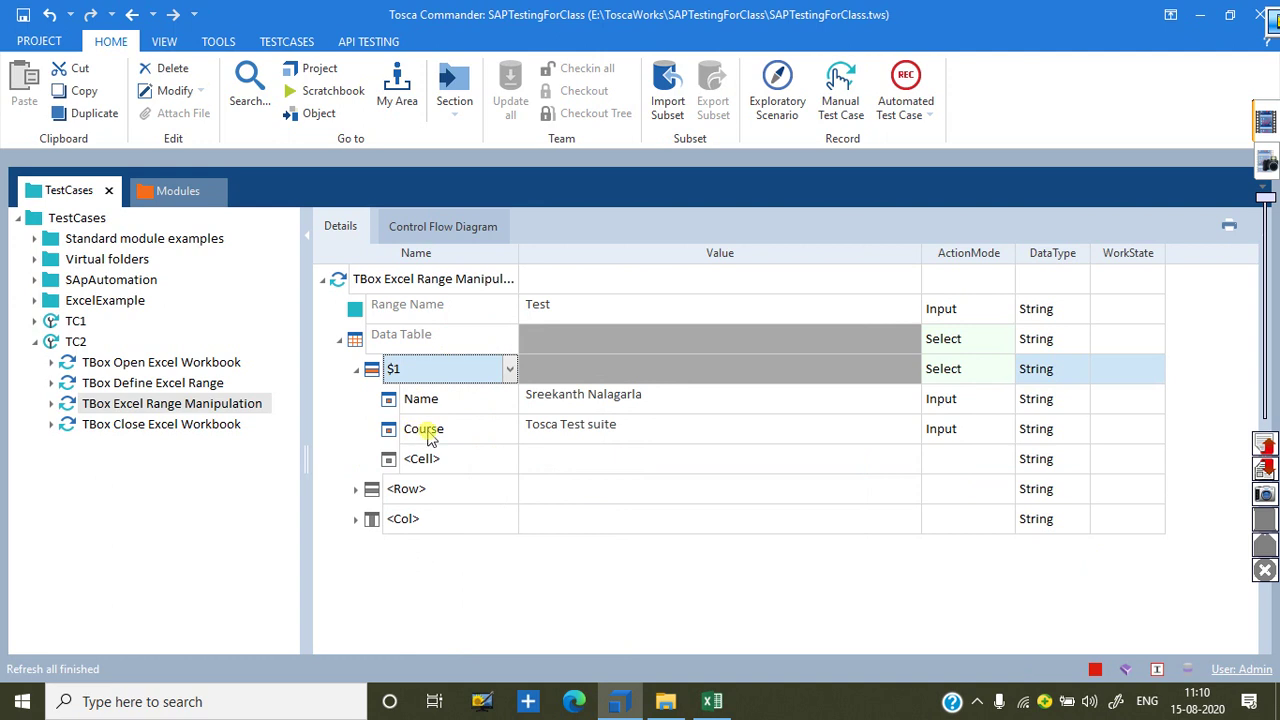
Review the Name and Course input values under row $1 and save the project.
{"action": "left_click", "coordinate": [661, 402]}
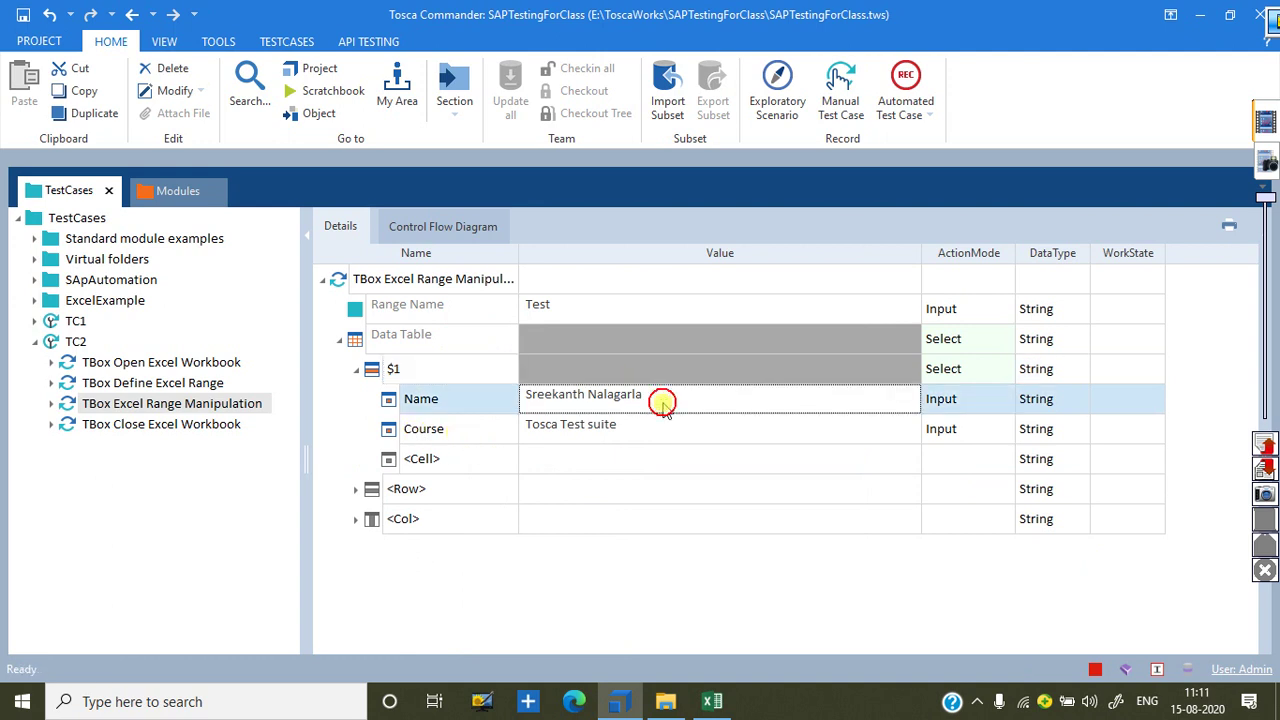
{"action": "left_click", "coordinate": [655, 422]}
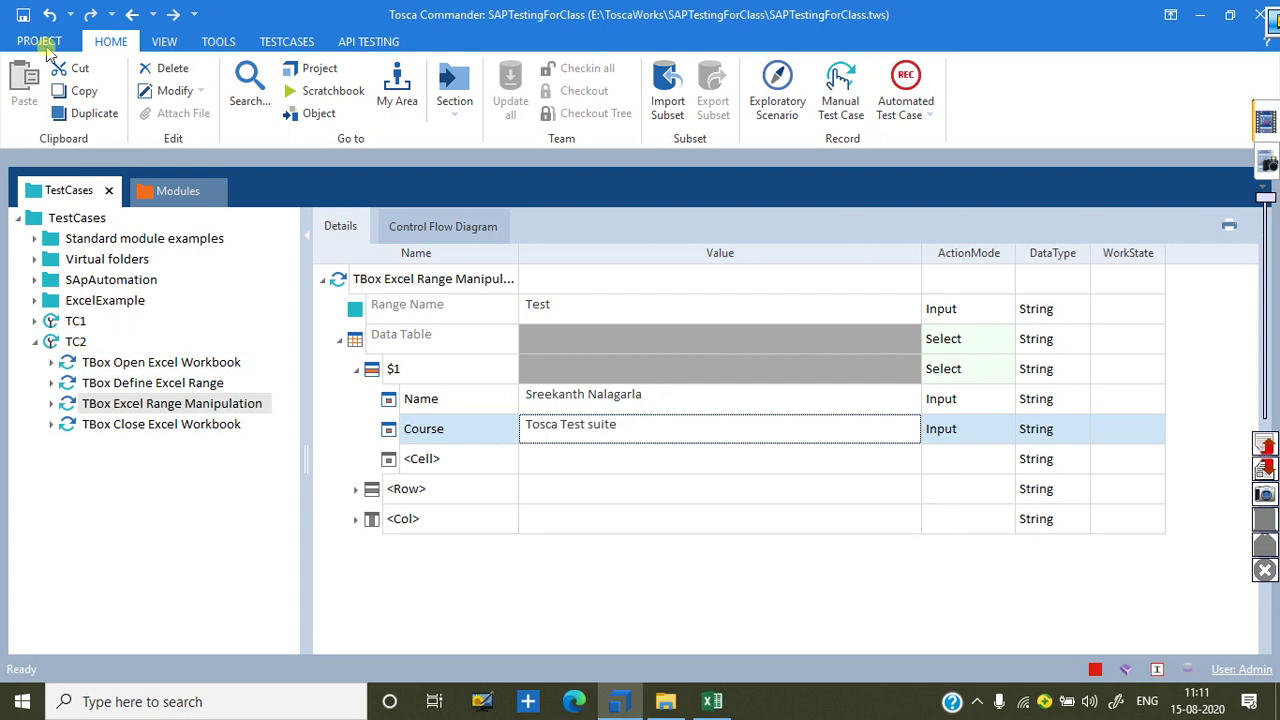
{"action": "left_click", "coordinate": [23, 14]}
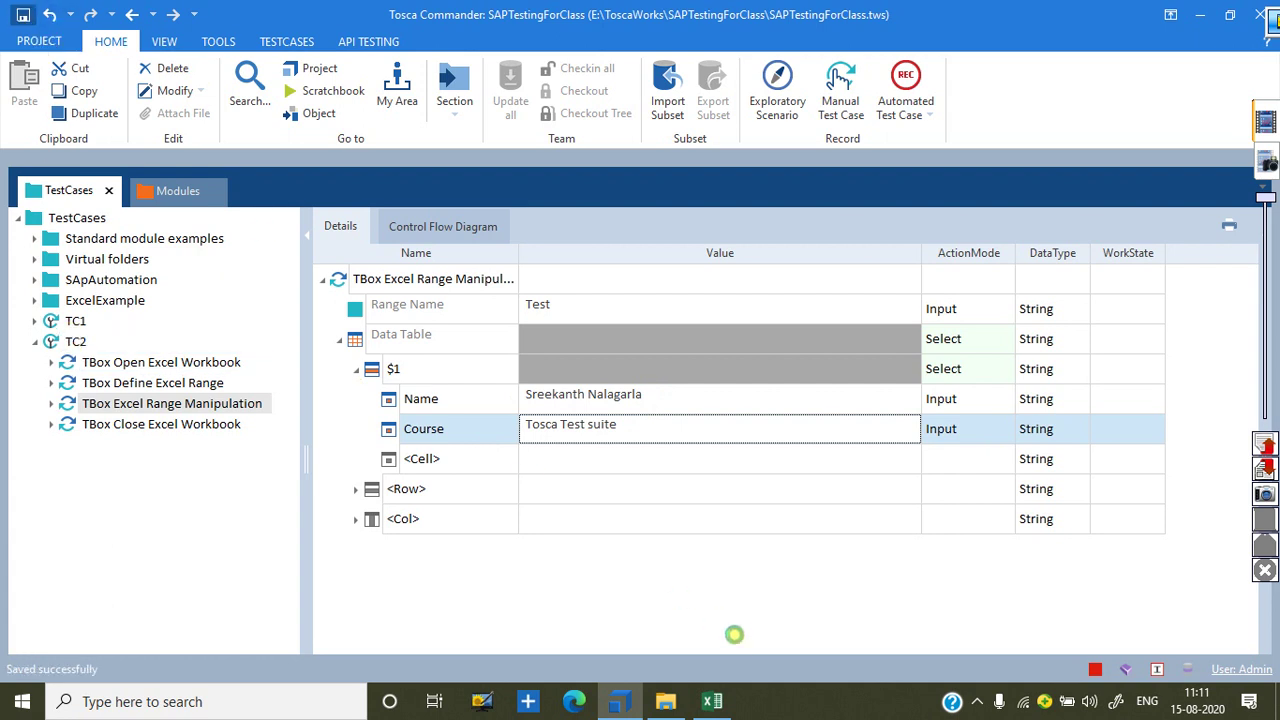
Switch to Excel, check Sheet4's headers and cell A2, and close the Sample workbook.
{"action": "left_click", "coordinate": [712, 700]}
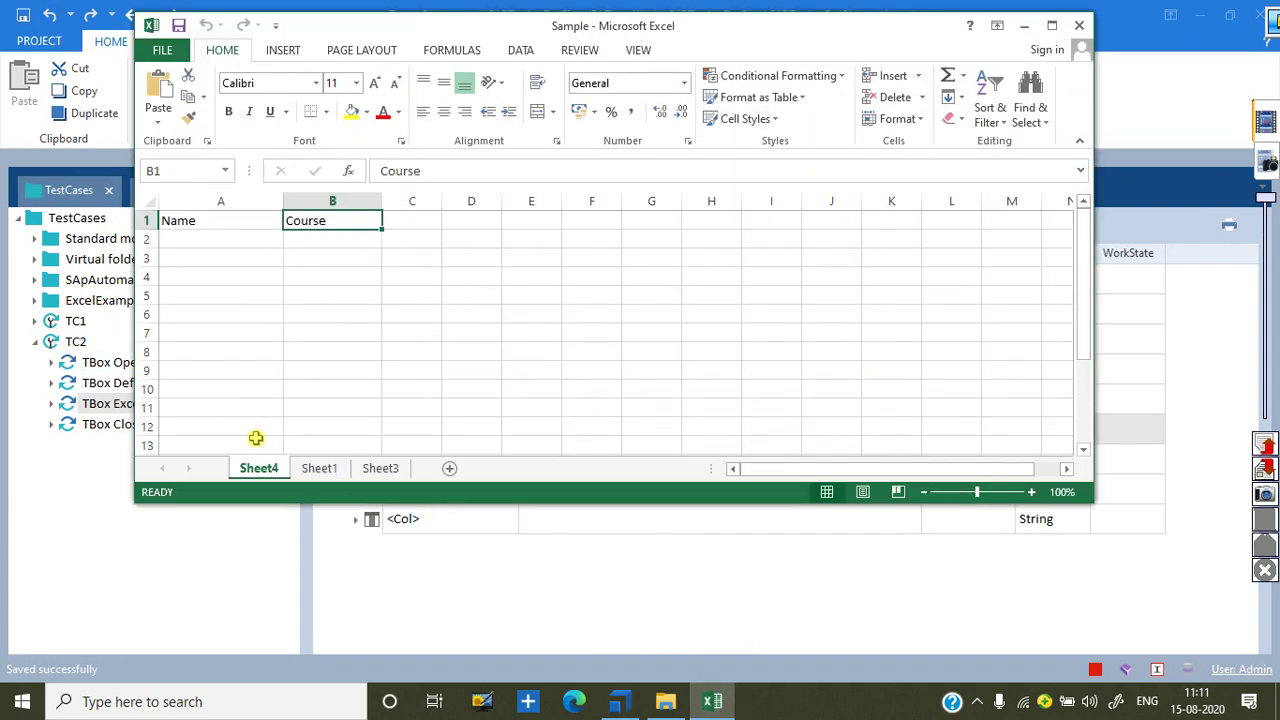
{"action": "left_click", "coordinate": [219, 220]}
{"action": "left_click", "coordinate": [346, 214]}
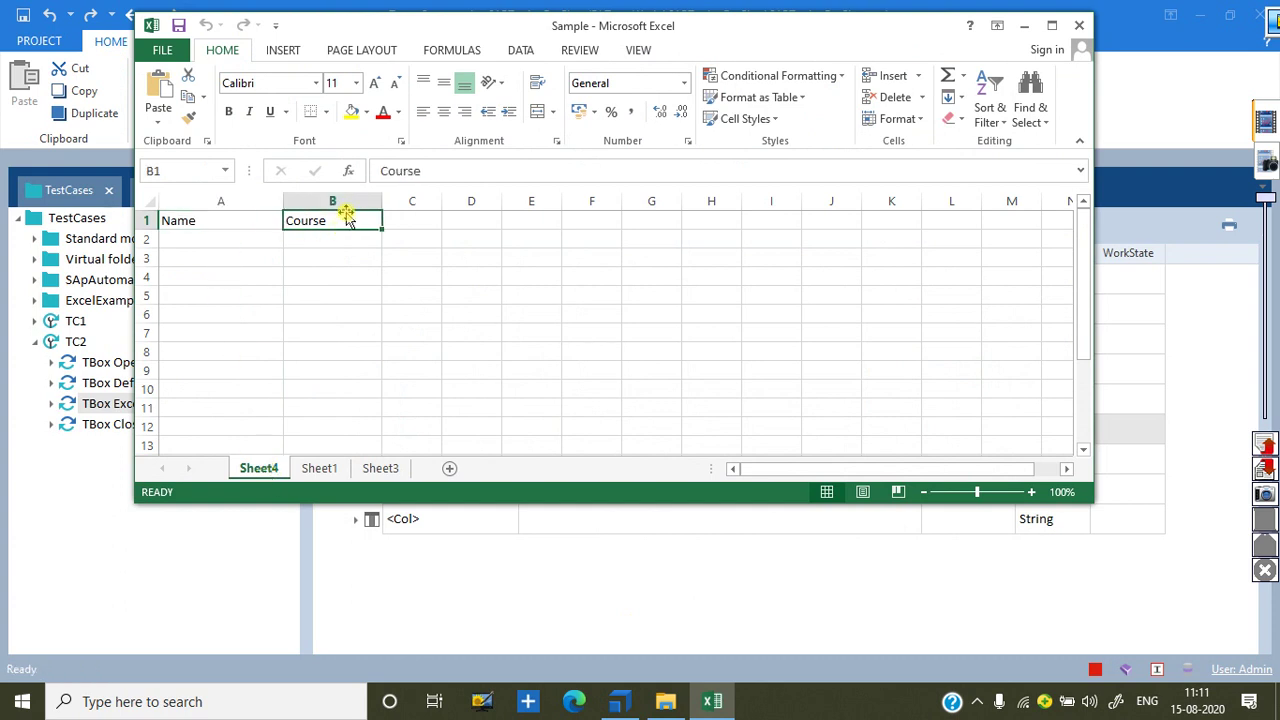
{"action": "left_click", "coordinate": [225, 236]}
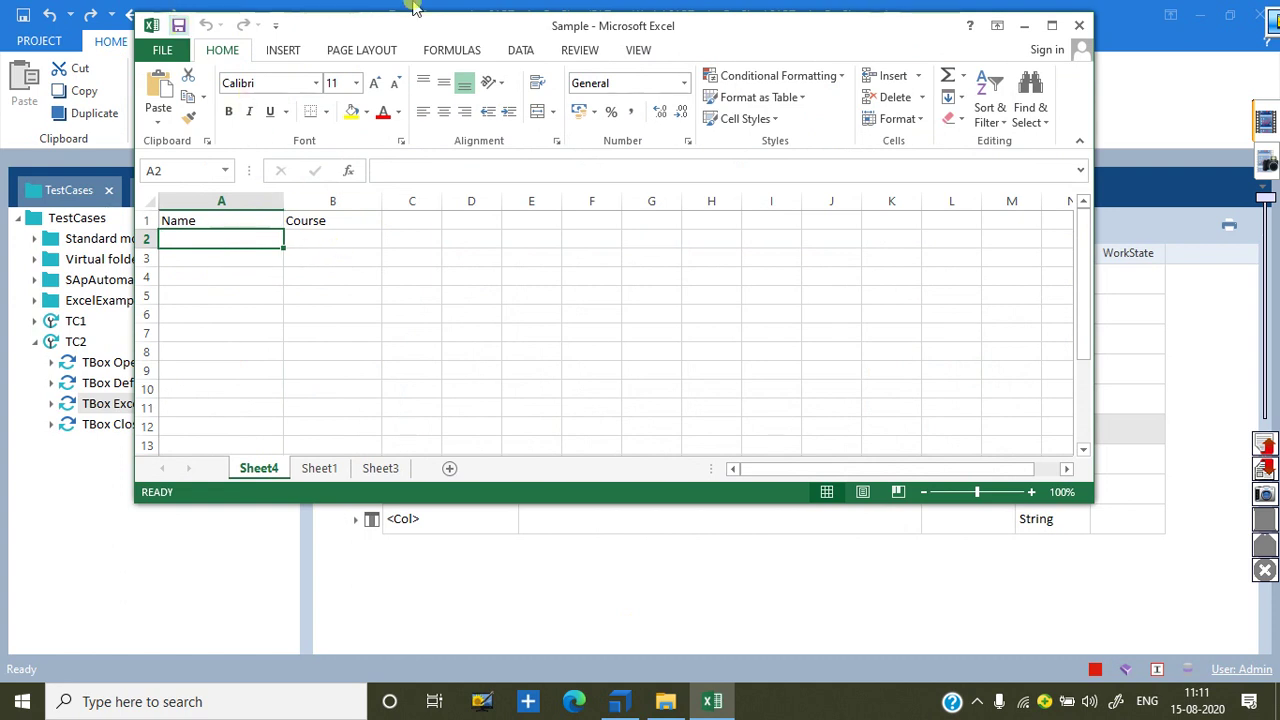
{"action": "left_click", "coordinate": [1079, 25]}
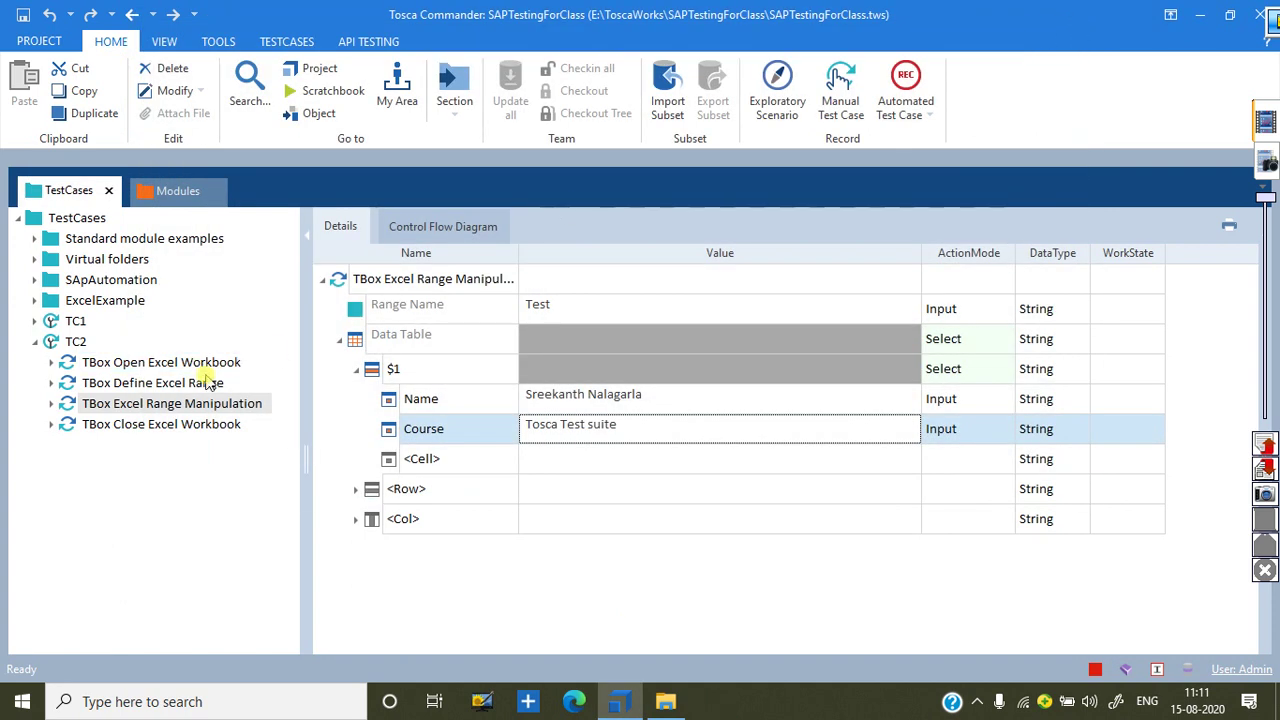
Run test case TC2 in ScratchBook.
{"action": "left_click", "coordinate": [80, 341]}
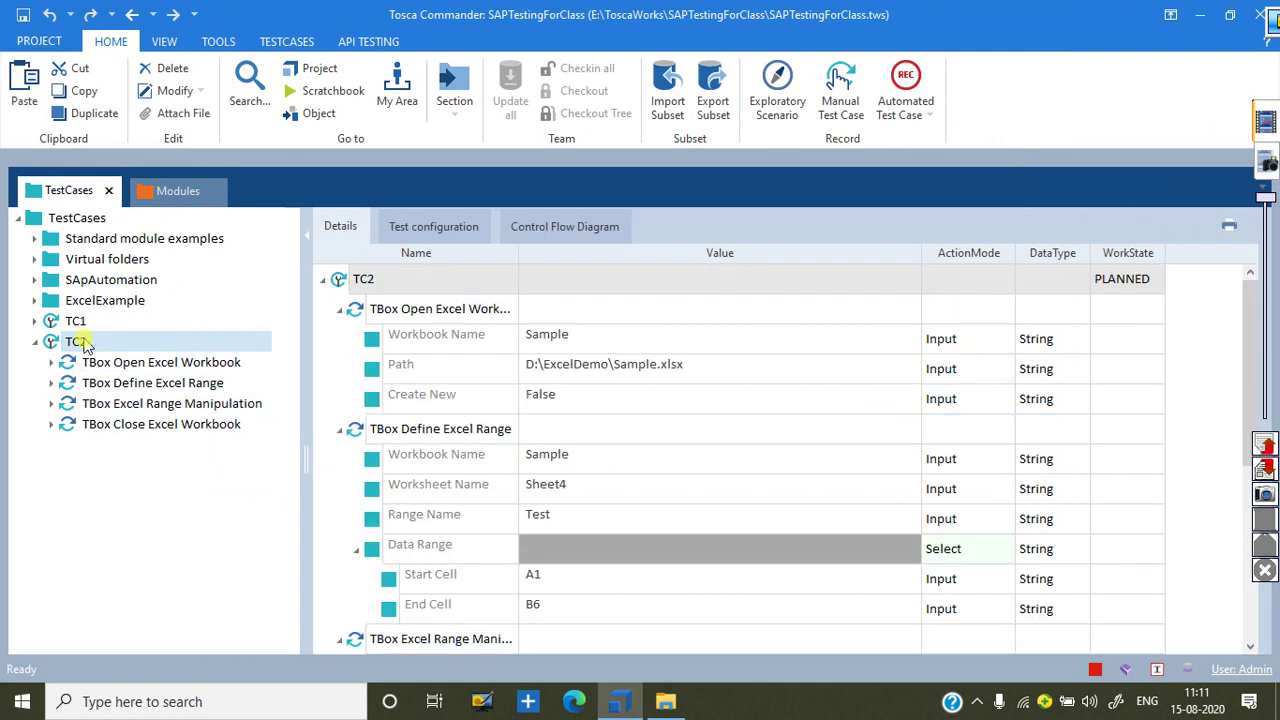
{"action": "right_click", "coordinate": [84, 342]}
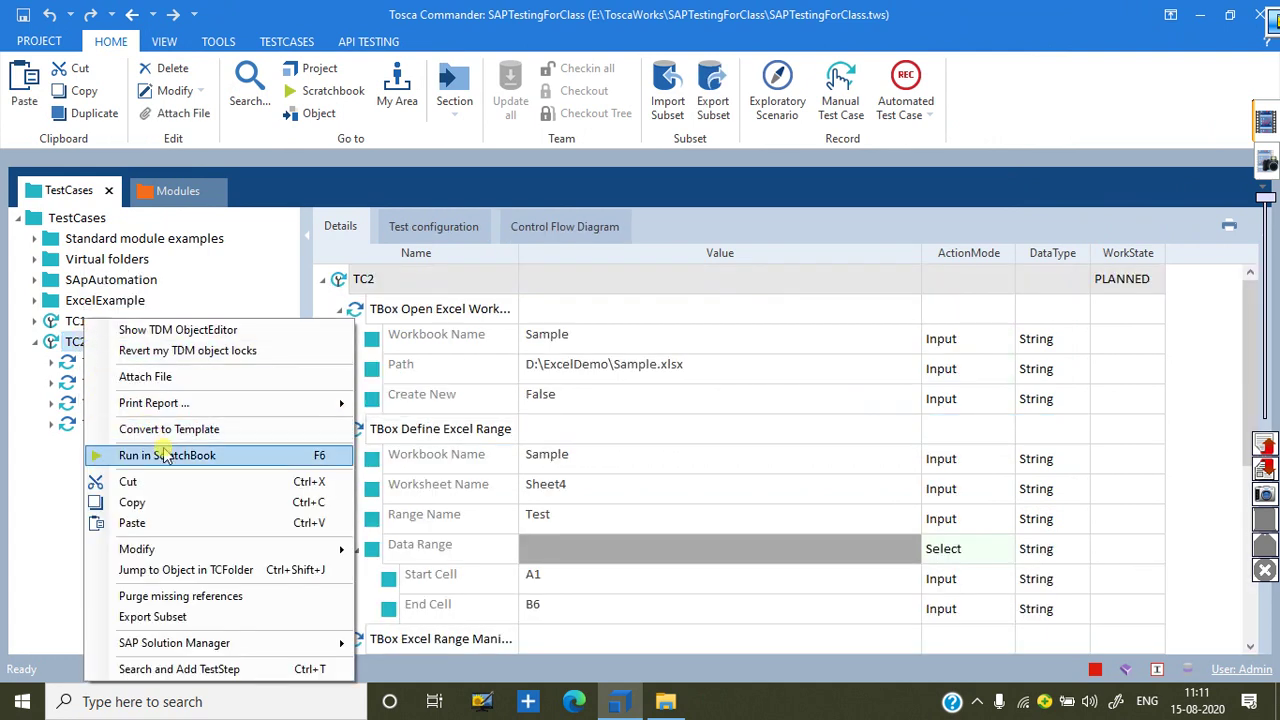
{"action": "left_click", "coordinate": [163, 455]}
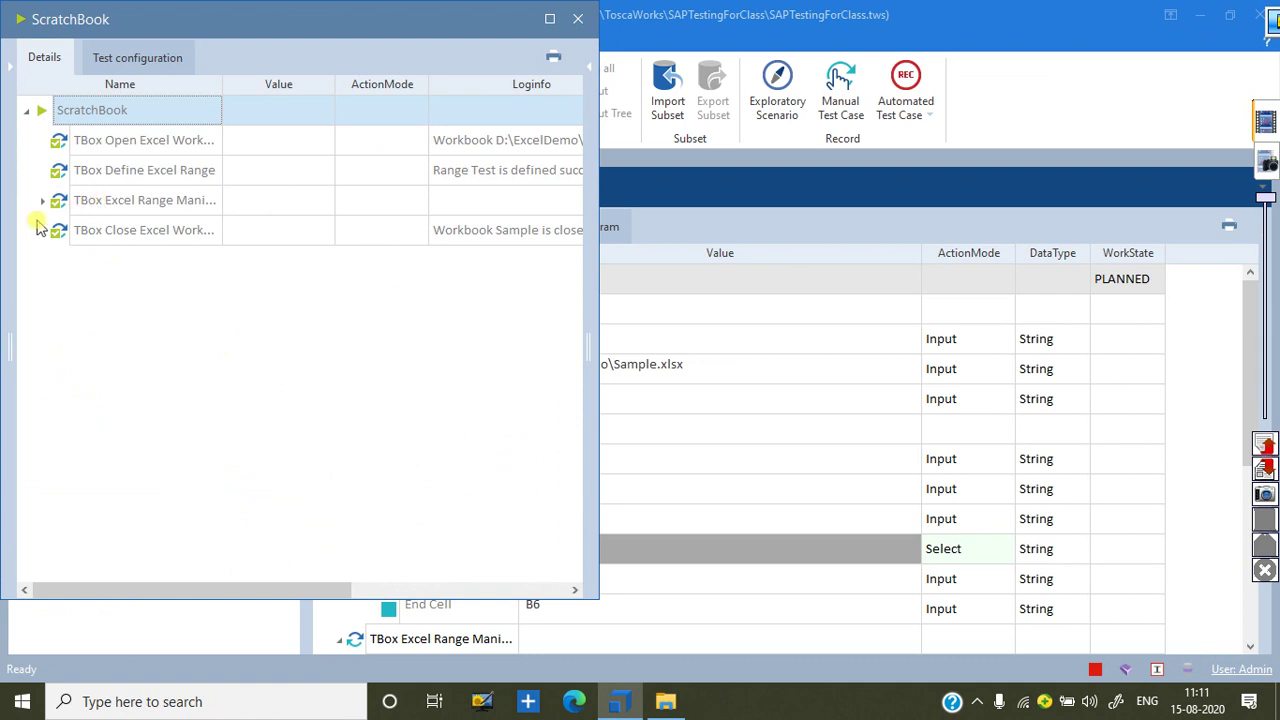
Expand the Excel Range Manipulation result down to the Name and Course cells, review them, and close ScratchBook.
{"action": "left_click", "coordinate": [42, 200]}
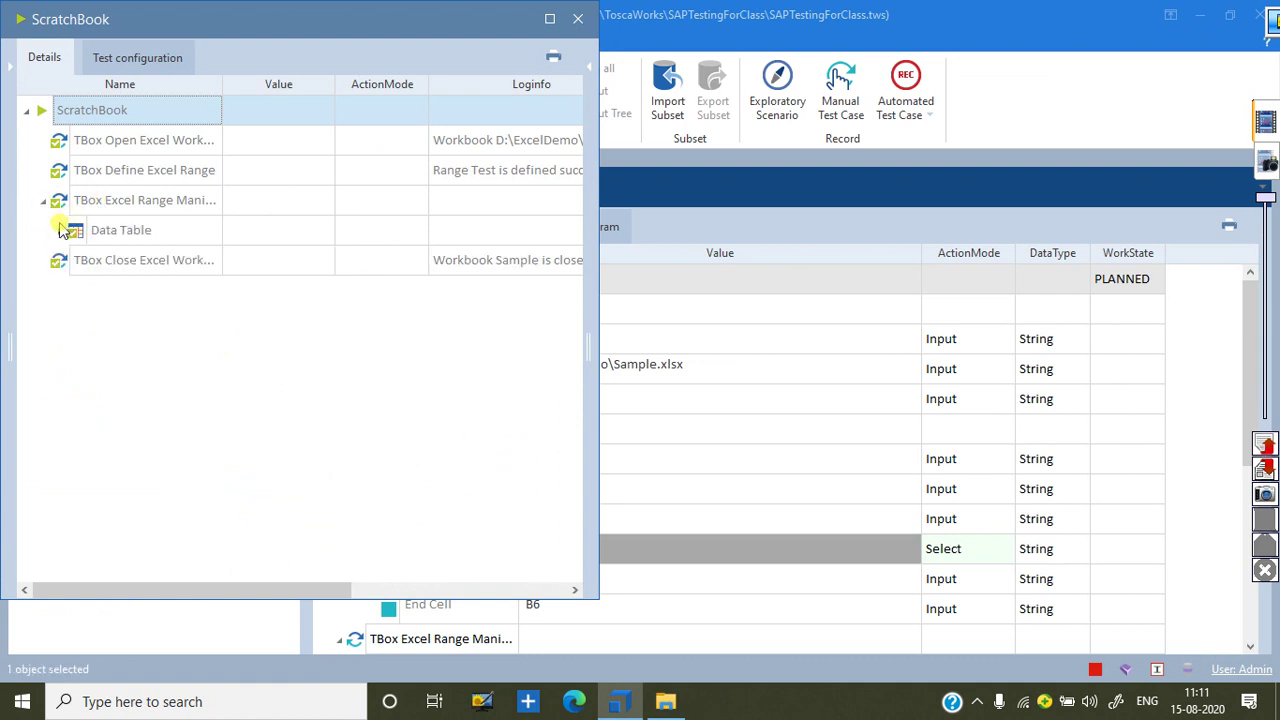
{"action": "left_click", "coordinate": [61, 230]}
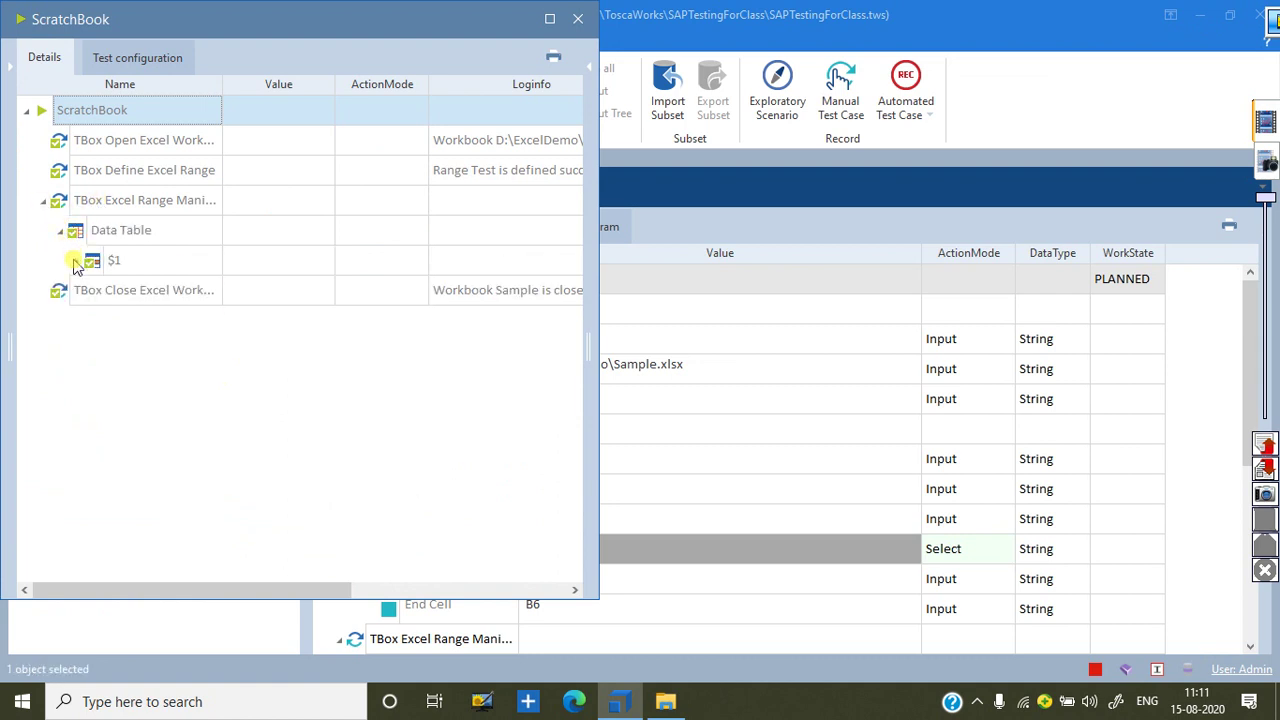
{"action": "left_click", "coordinate": [76, 261]}
{"action": "left_click", "coordinate": [169, 295]}
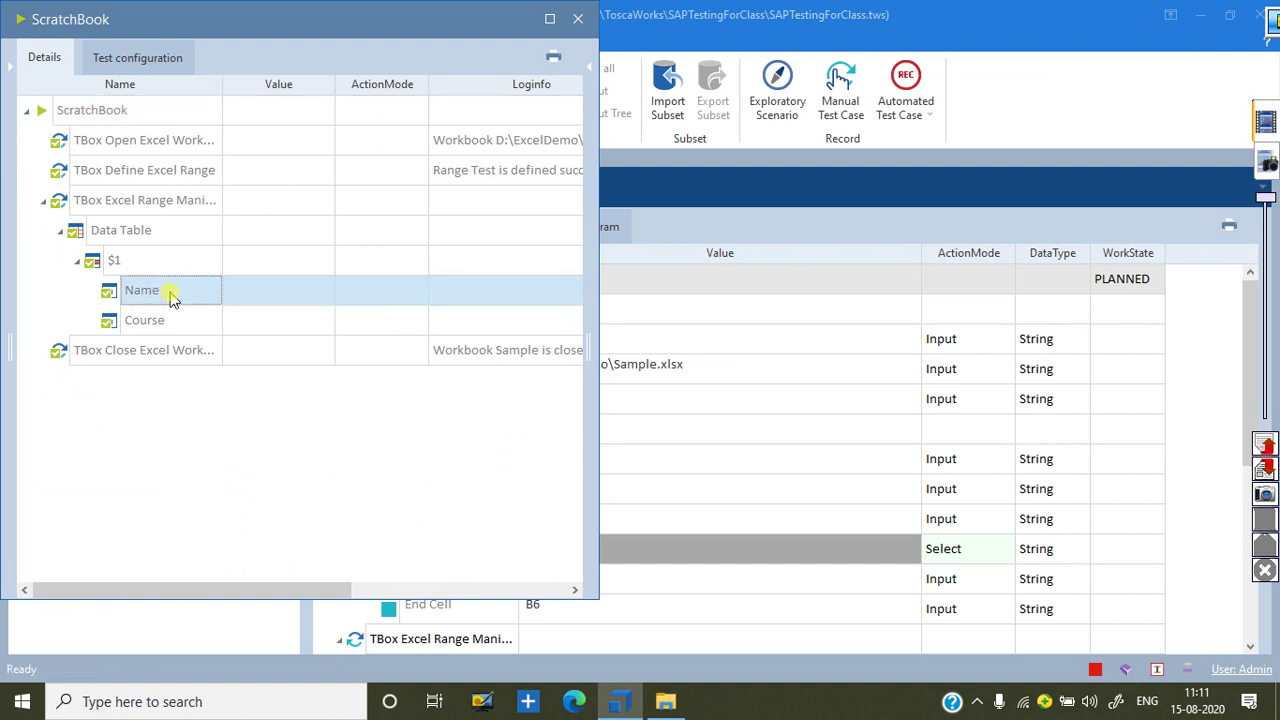
{"action": "left_click", "coordinate": [174, 324]}
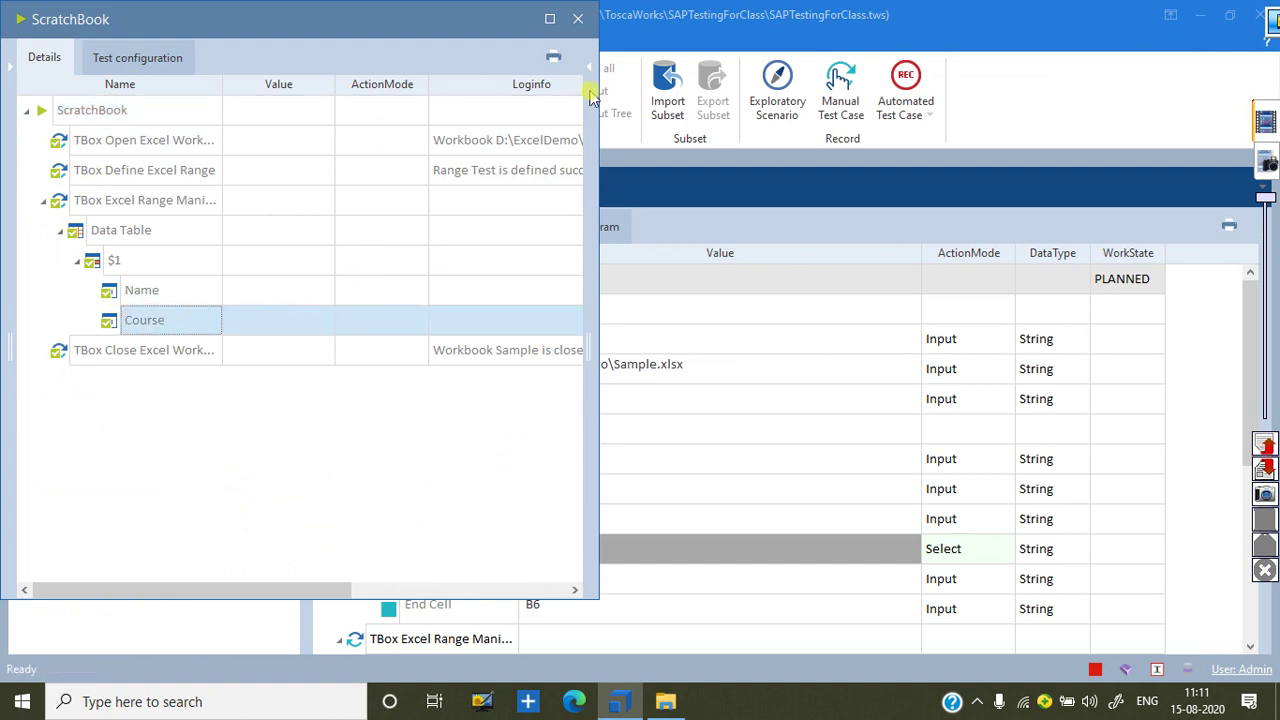
{"action": "left_click", "coordinate": [577, 19]}
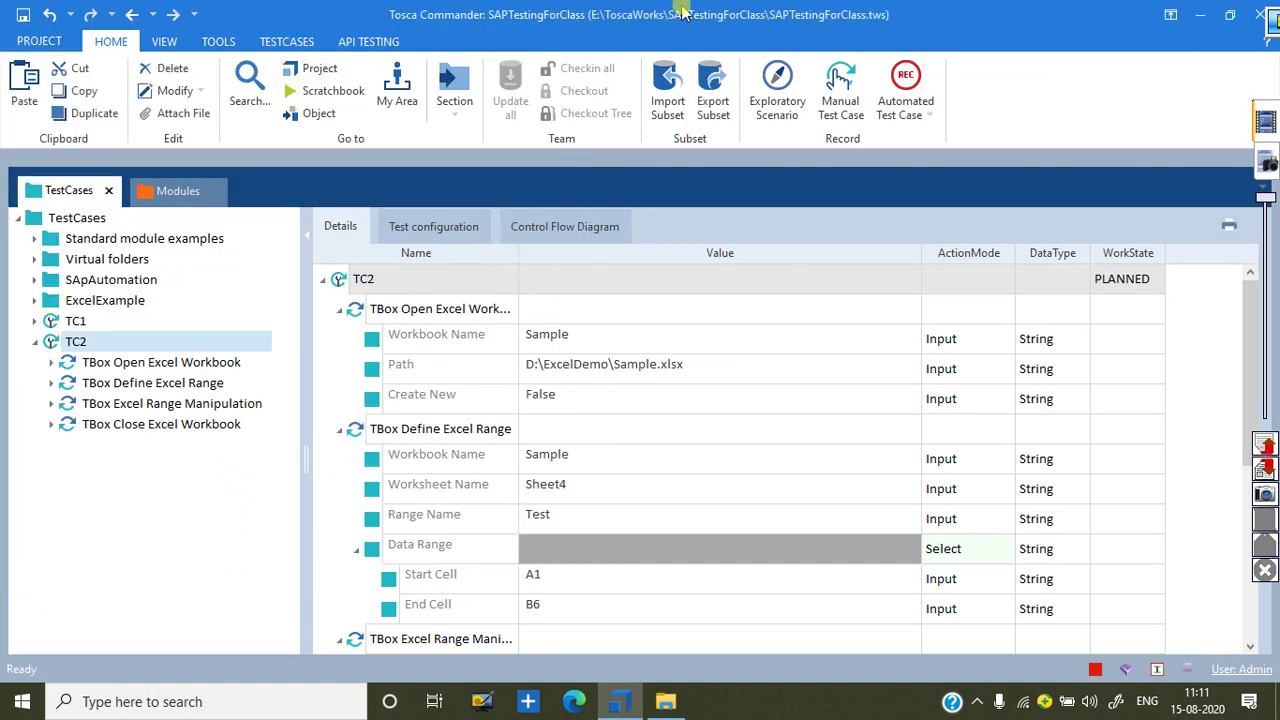
Switch to the ExcelDemo folder and open the Sample workbook in Excel, using the recent workbooks if it does not load.
{"action": "left_click", "coordinate": [1200, 14]}
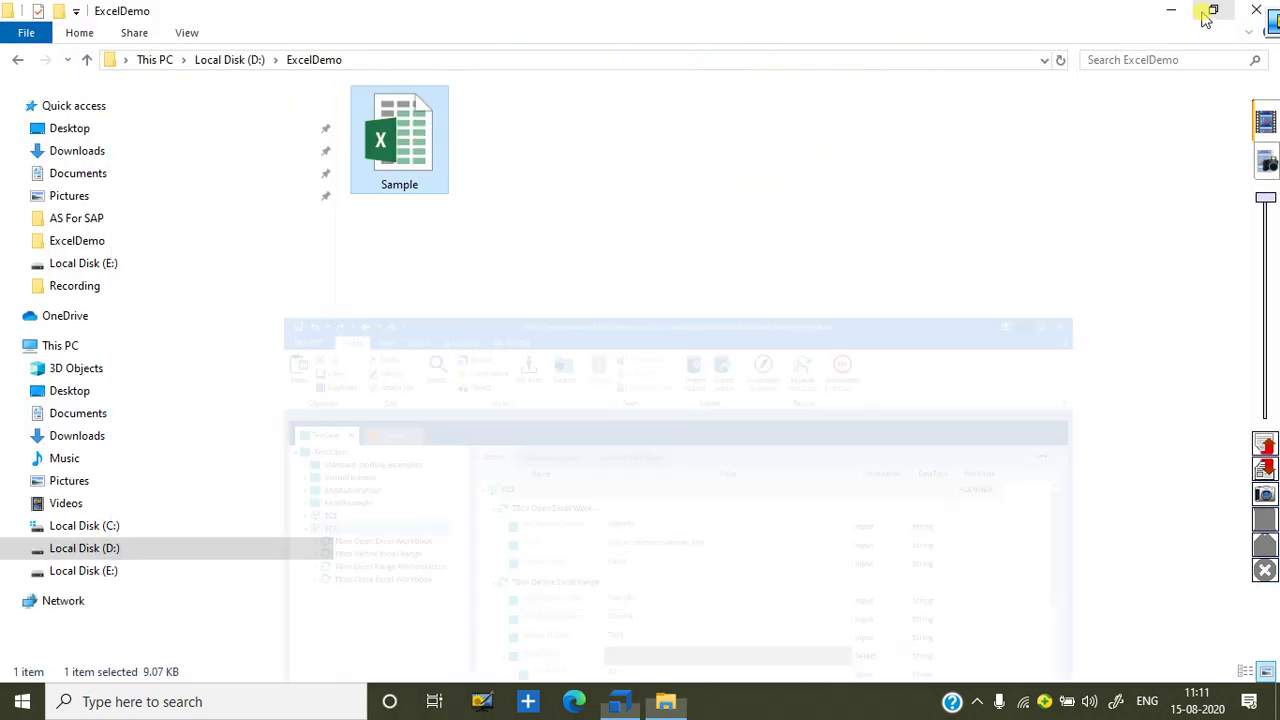
{"action": "right_click", "coordinate": [416, 155]}
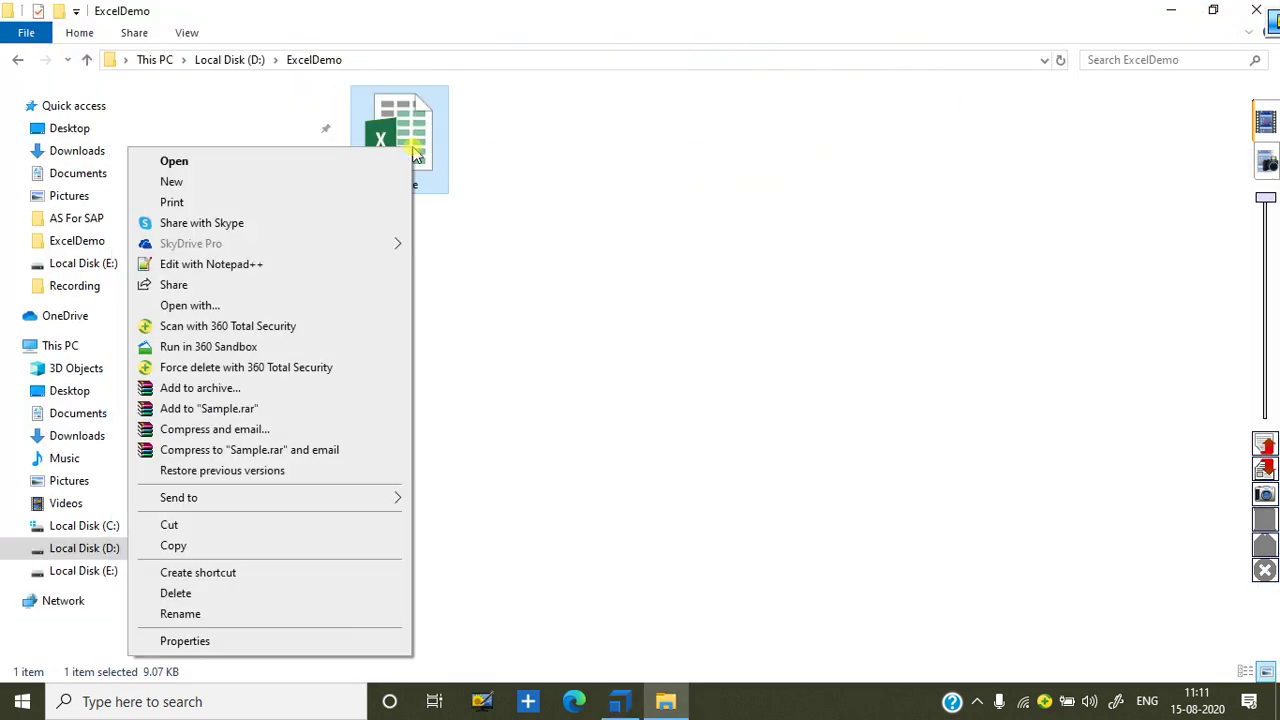
{"action": "left_click", "coordinate": [321, 160]}
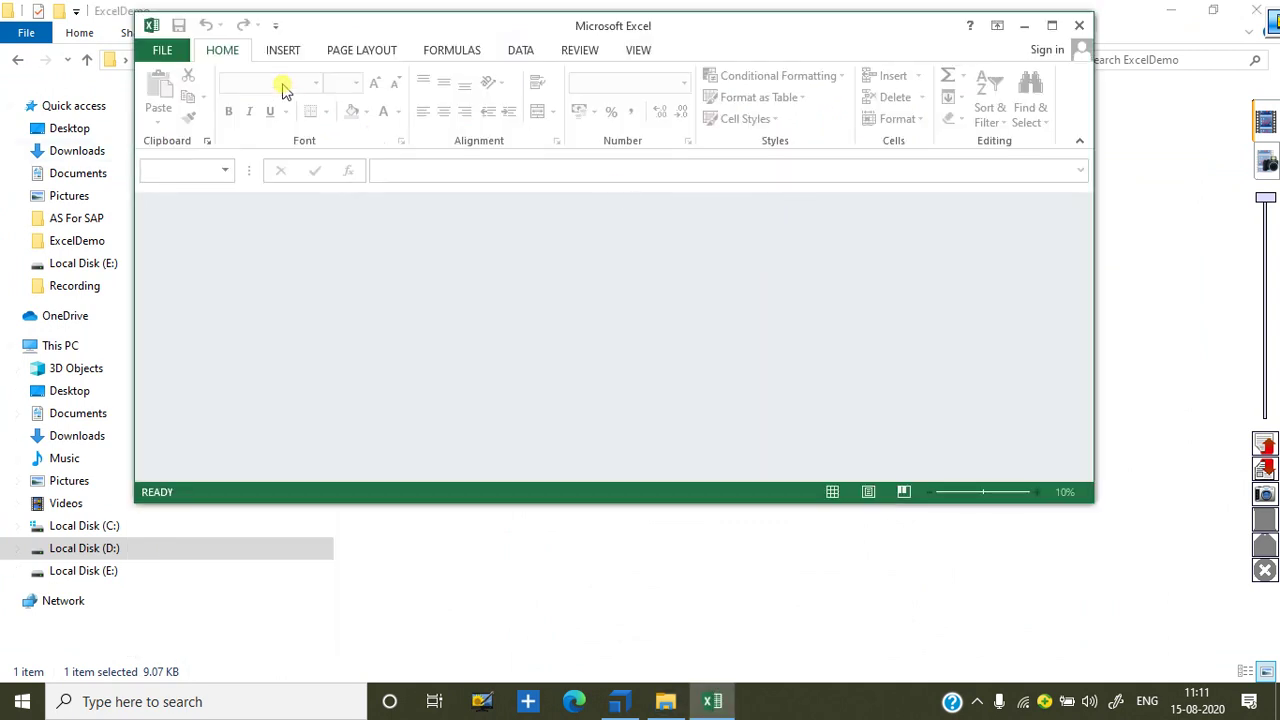
{"action": "left_click", "coordinate": [166, 52]}
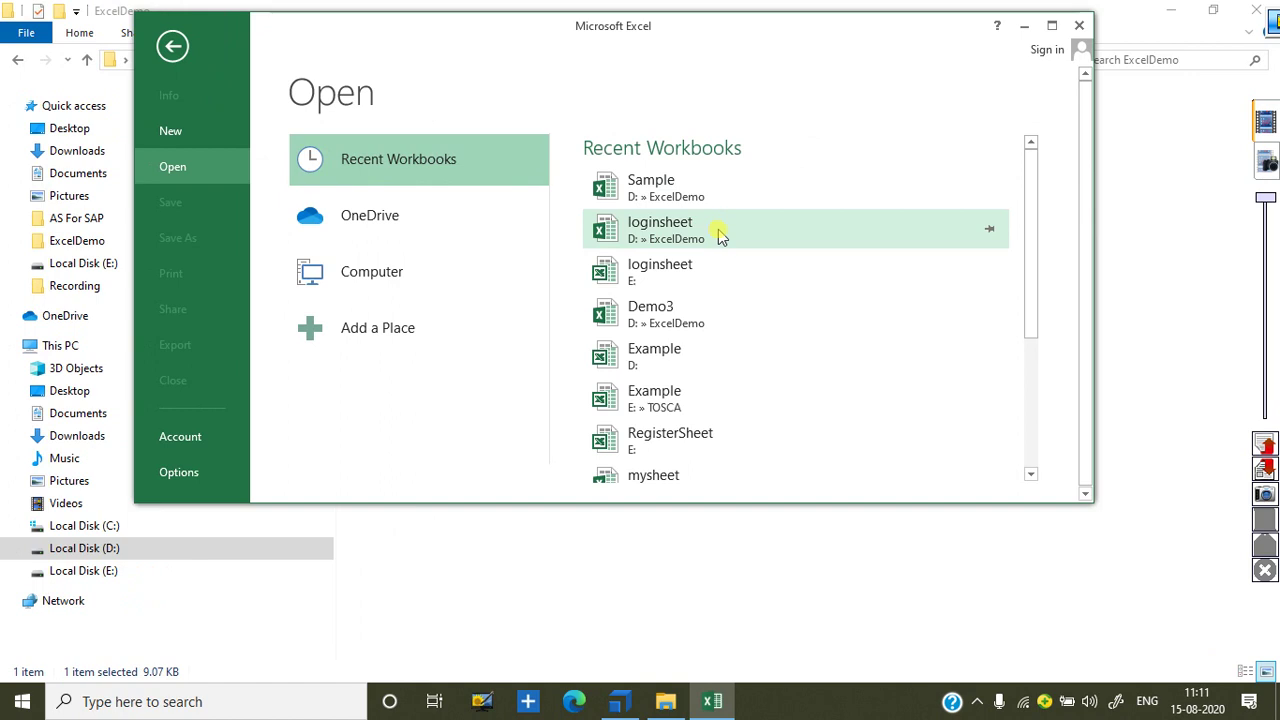
{"action": "left_click", "coordinate": [683, 199]}
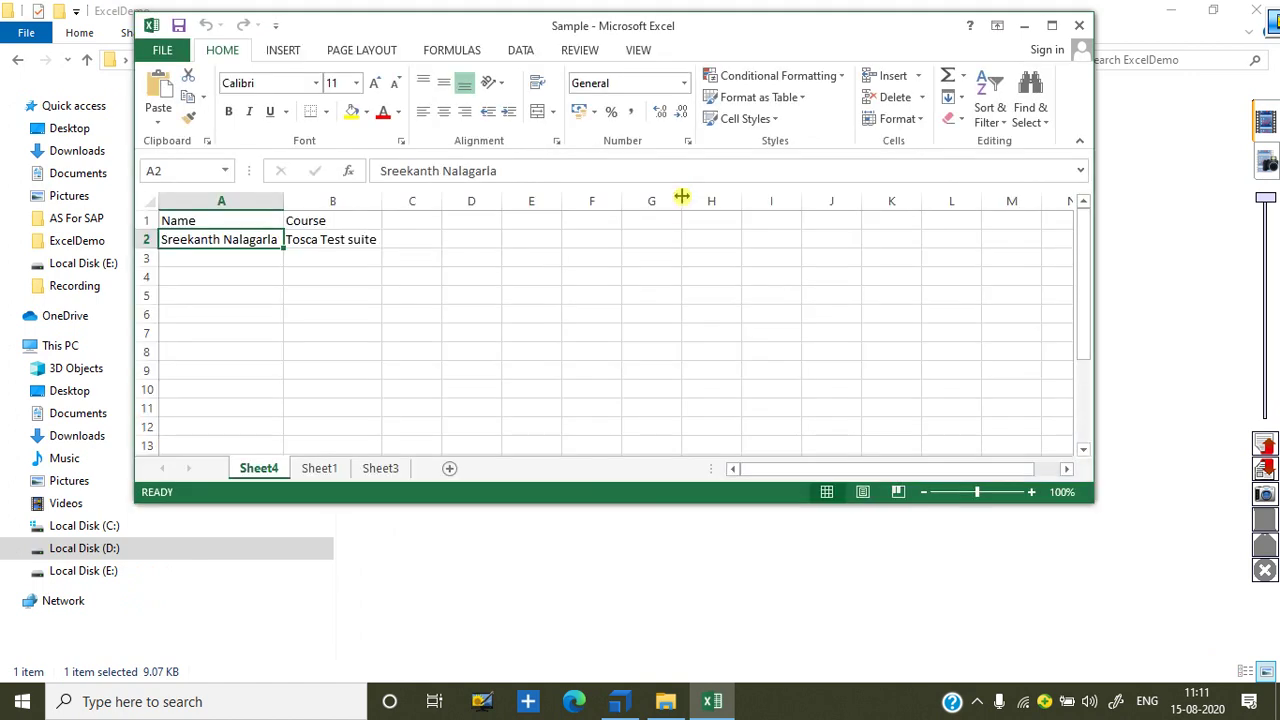
Check the Name and Course entries in cells A2 and B2 of Sheet4, close the workbook without saving, and minimize the ExcelDemo folder.
{"action": "left_click", "coordinate": [269, 295]}
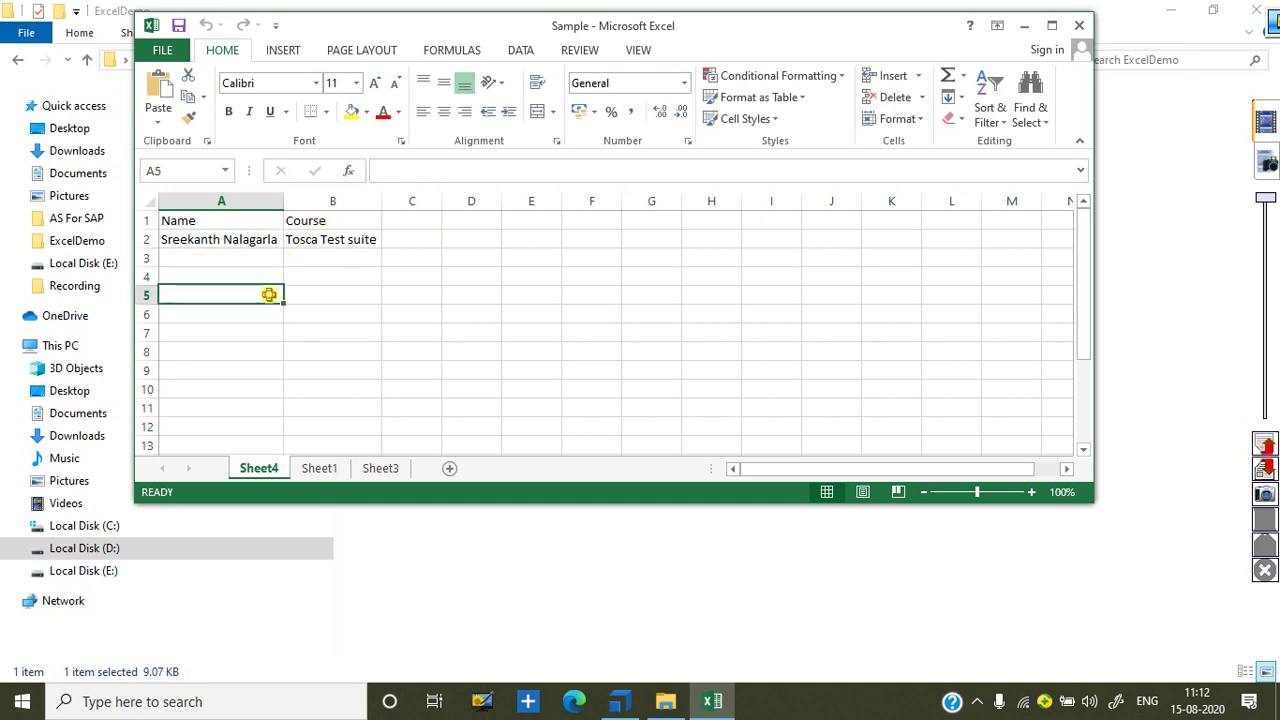
{"action": "left_click", "coordinate": [249, 239]}
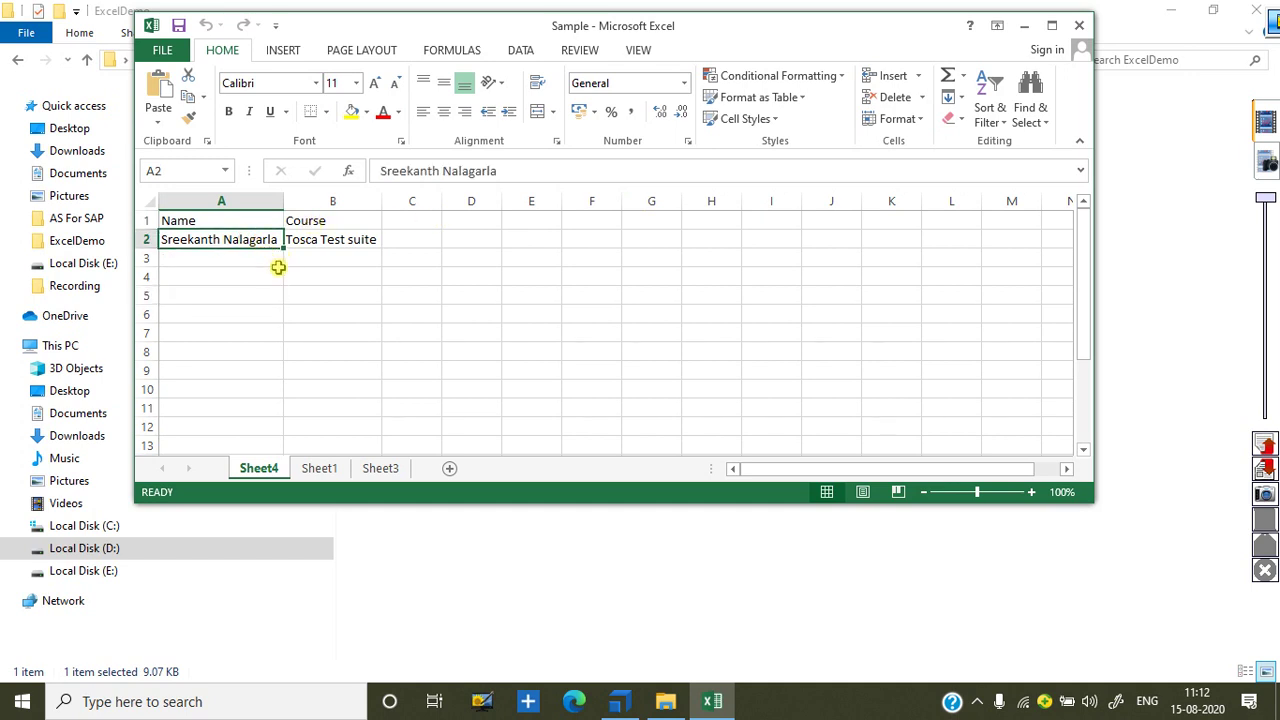
{"action": "left_click", "coordinate": [340, 224]}
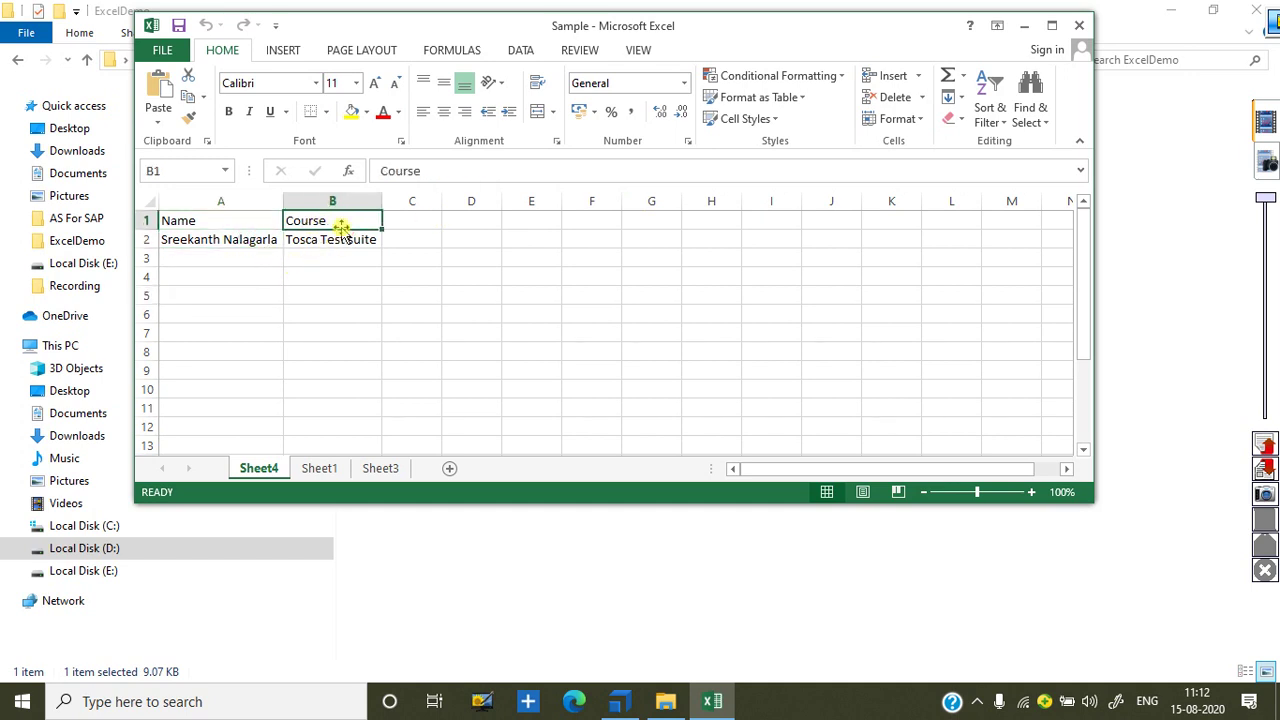
{"action": "left_click", "coordinate": [335, 244]}
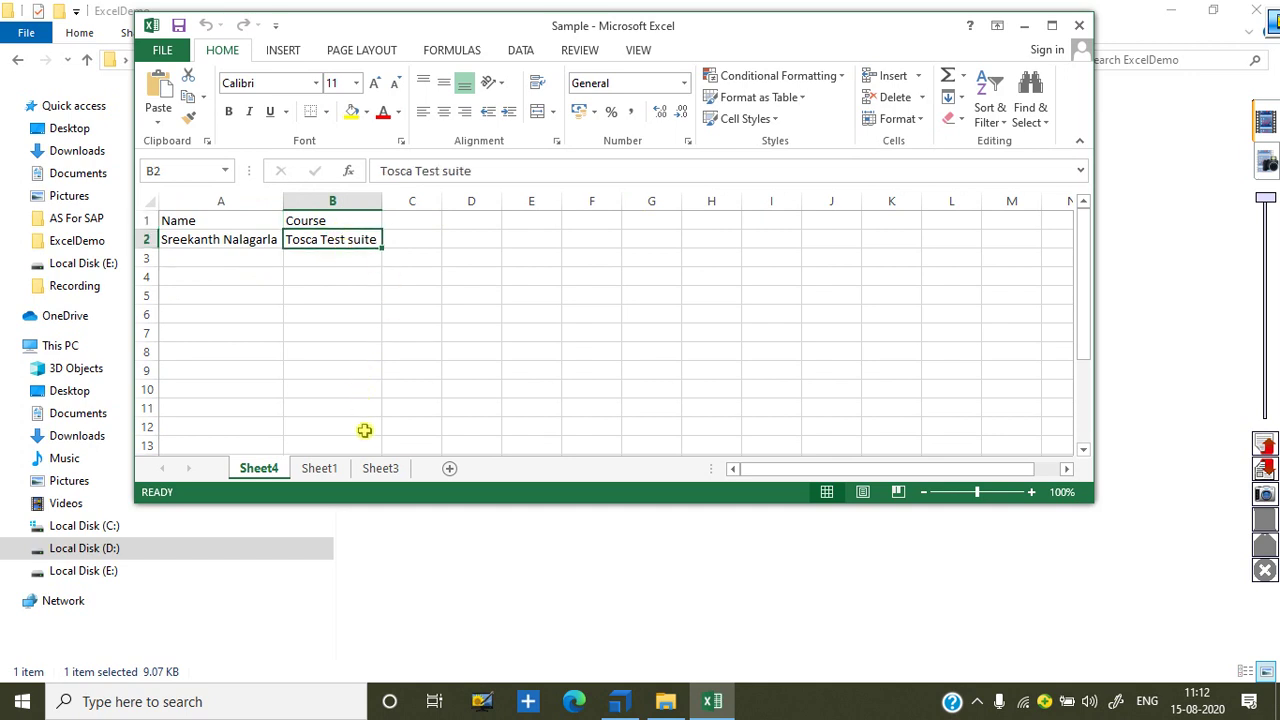
{"action": "left_click", "coordinate": [1079, 27]}
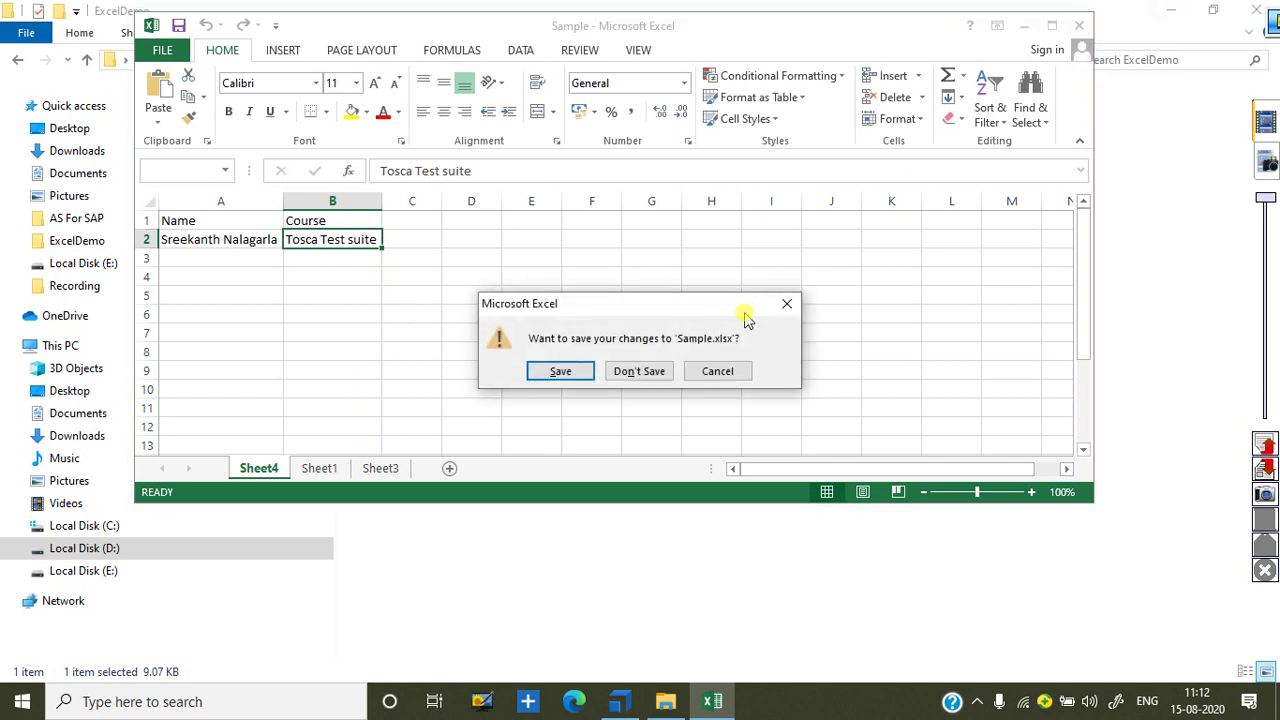
{"action": "left_click", "coordinate": [655, 375]}
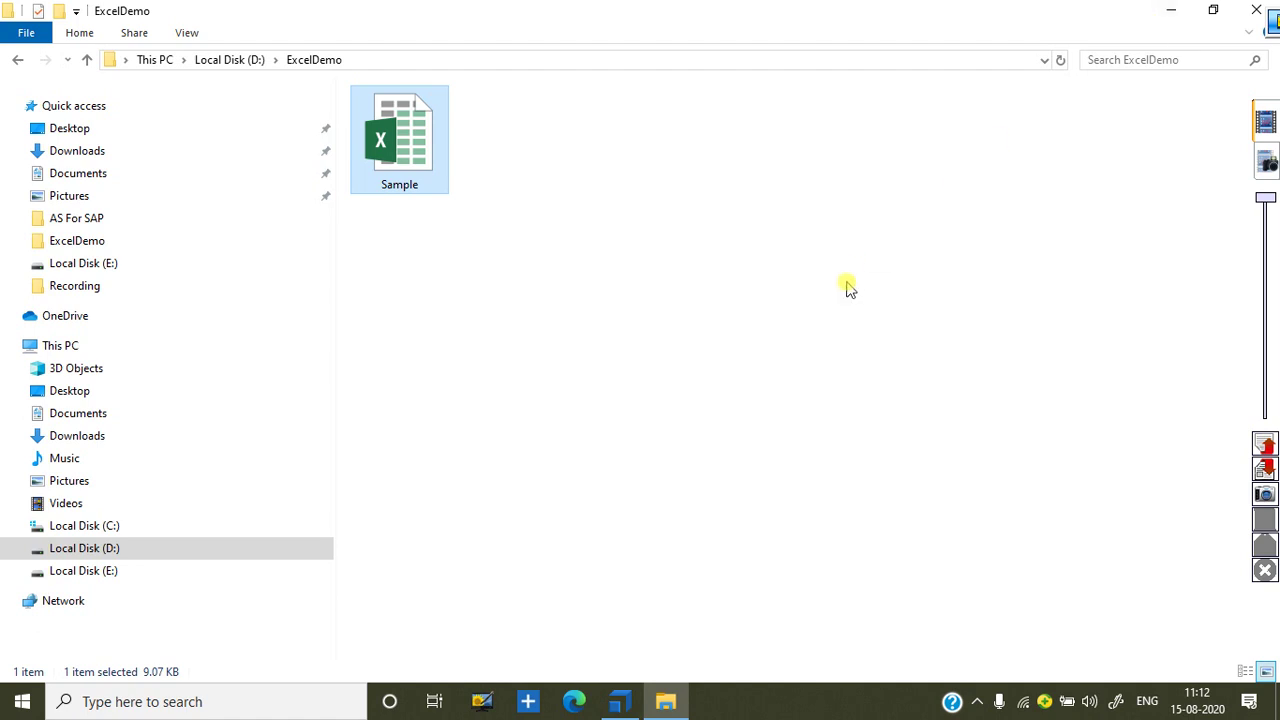
{"action": "left_click", "coordinate": [1172, 12]}
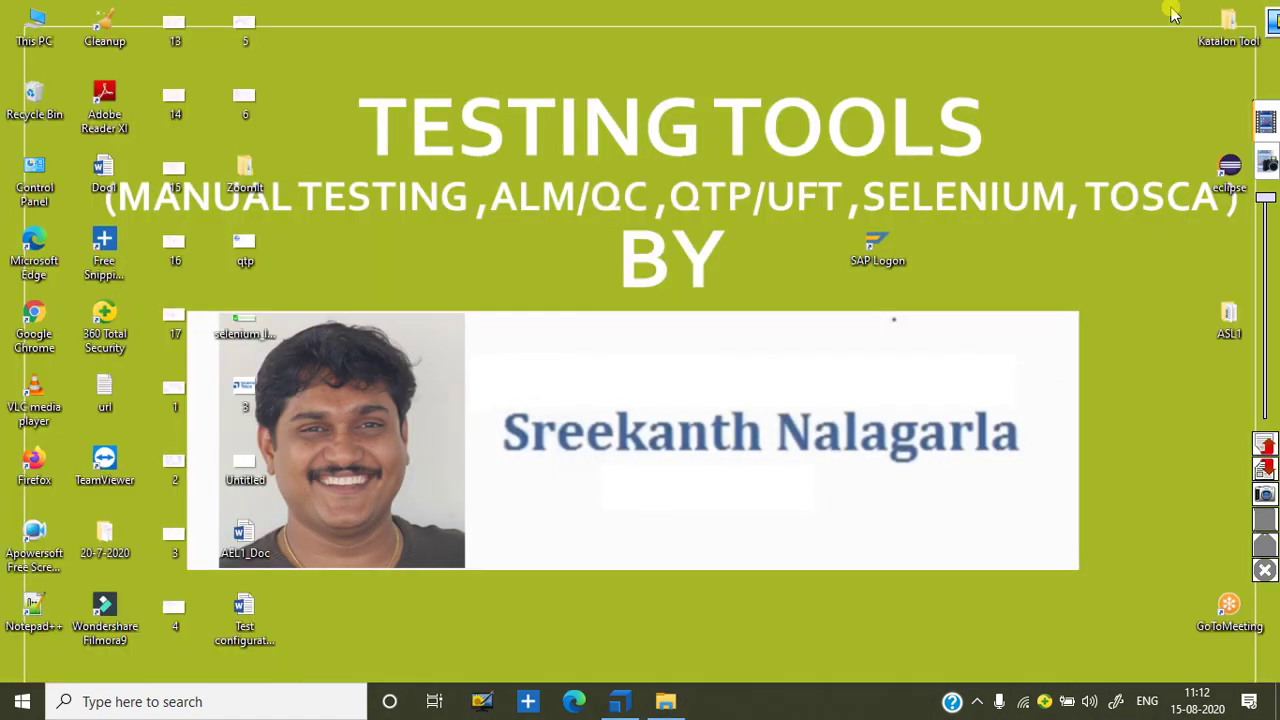